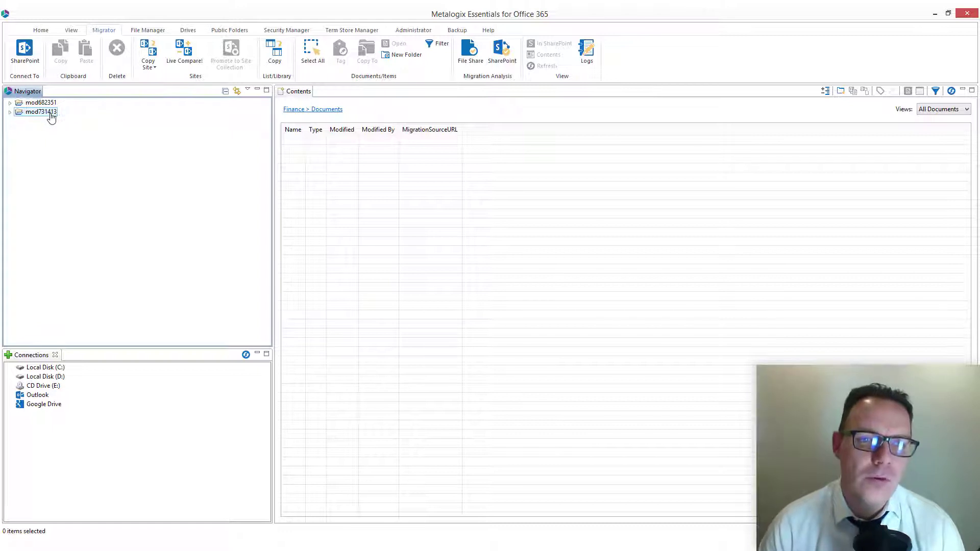
Copy the three CV documents from the Documents library of the Contoso Team Site in the mod731413 tenant.
{"action": "left_click", "coordinate": [11, 112]}
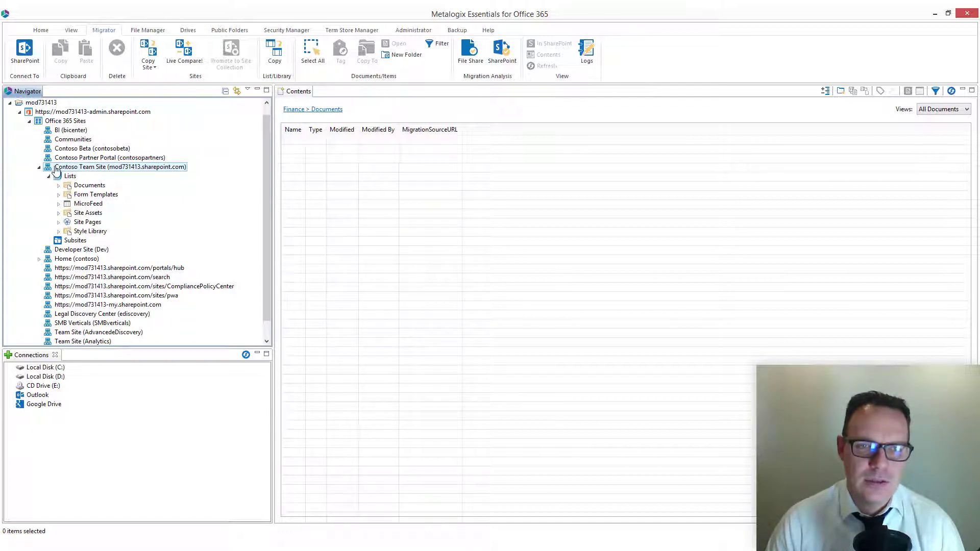
{"action": "left_click", "coordinate": [79, 187]}
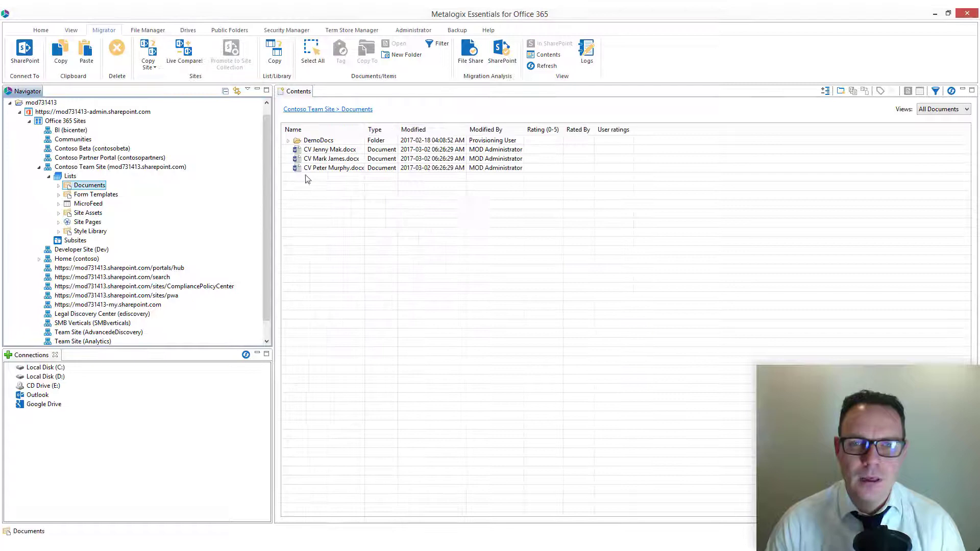
{"action": "left_click", "coordinate": [329, 150]}
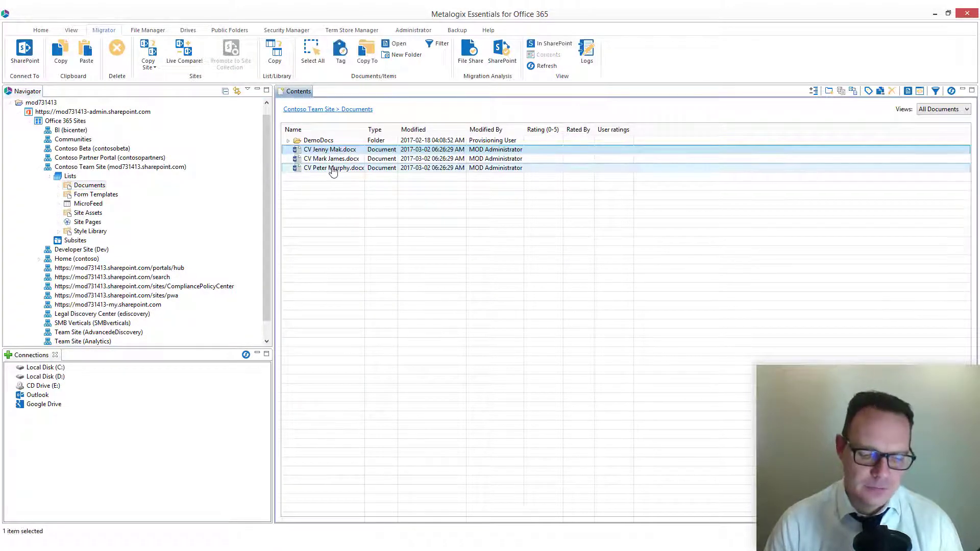
{"action": "left_click", "coordinate": [333, 169], "text": "shift"}
{"action": "right_click", "coordinate": [333, 169]}
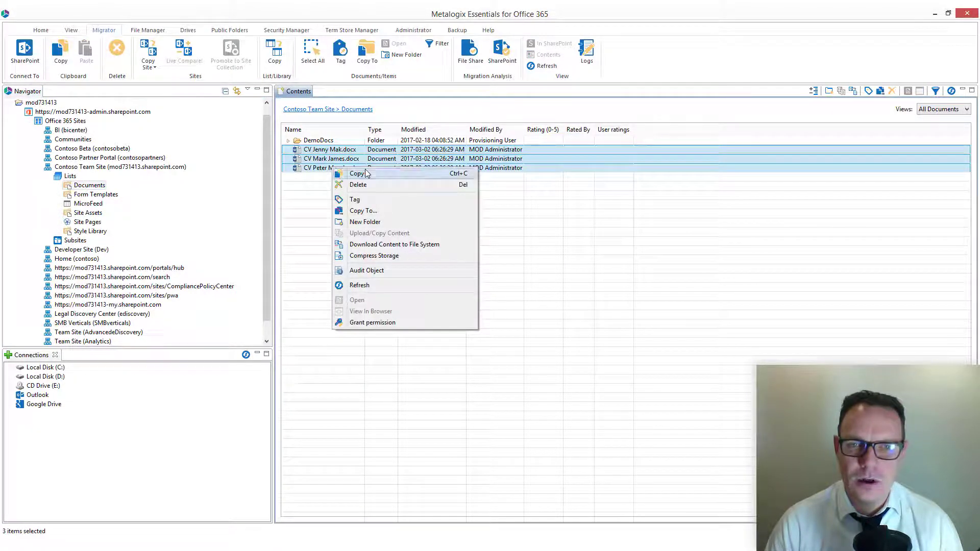
{"action": "left_click", "coordinate": [358, 173]}
{"action": "left_click", "coordinate": [581, 290]}
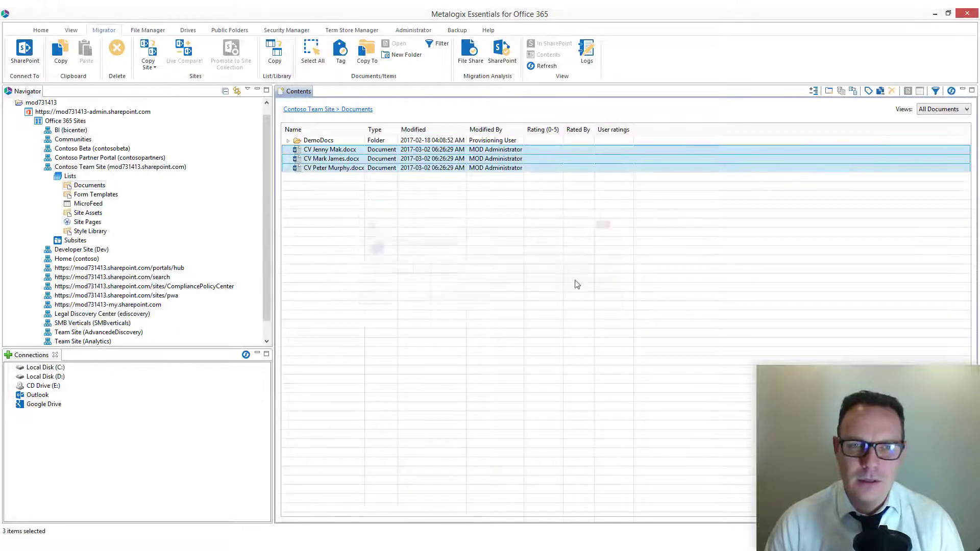
In the mod682351 tenant's Office 365 Sites, expand MetaOne and its Departments subsite down to the lists of the Finance subsite.
{"action": "left_click", "coordinate": [21, 113]}
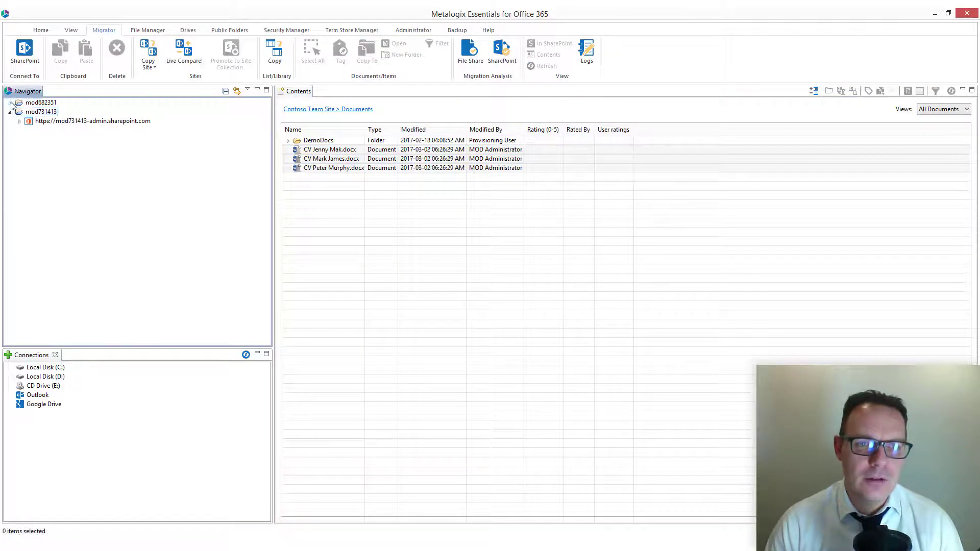
{"action": "left_click", "coordinate": [10, 103]}
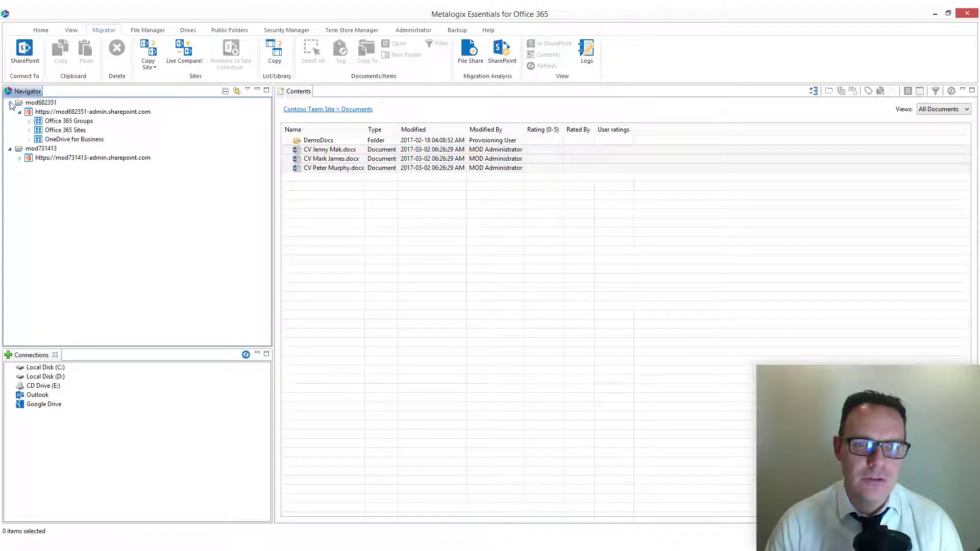
{"action": "left_click", "coordinate": [37, 104]}
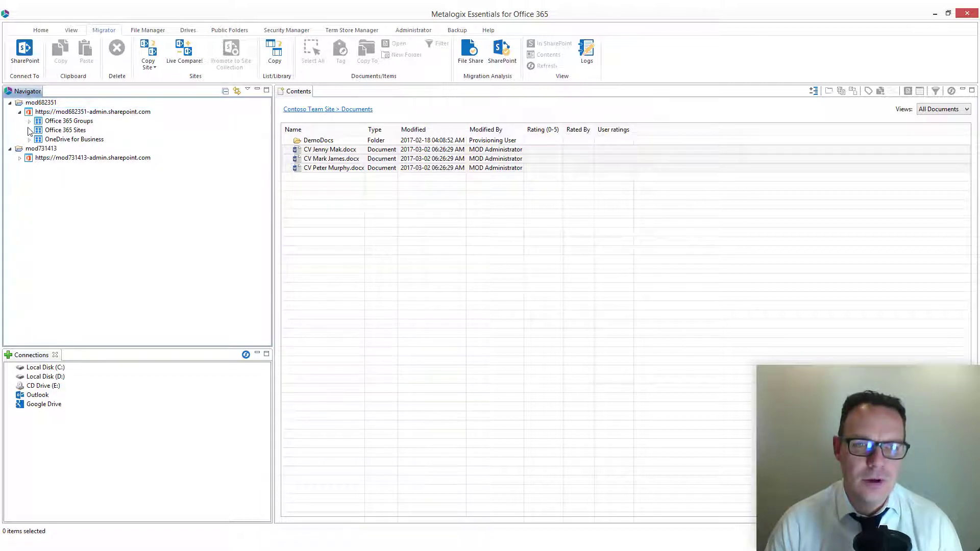
{"action": "left_click", "coordinate": [29, 130]}
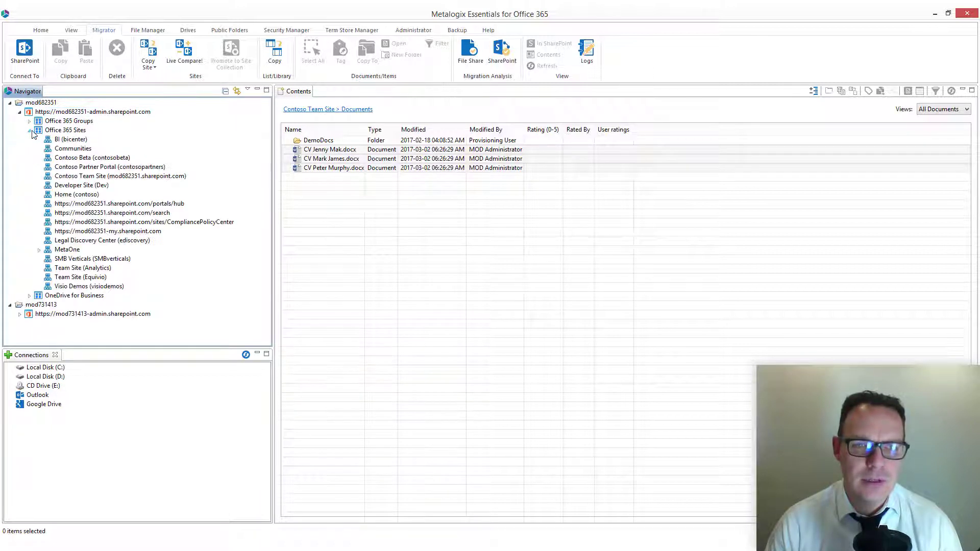
{"action": "left_click", "coordinate": [39, 249]}
{"action": "left_click", "coordinate": [49, 268]}
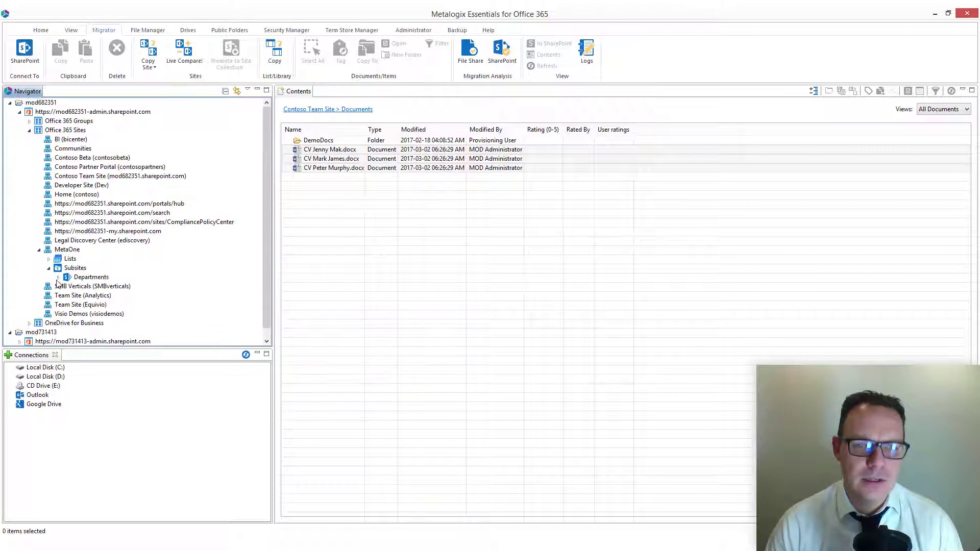
{"action": "left_click", "coordinate": [58, 277]}
{"action": "left_click", "coordinate": [68, 296]}
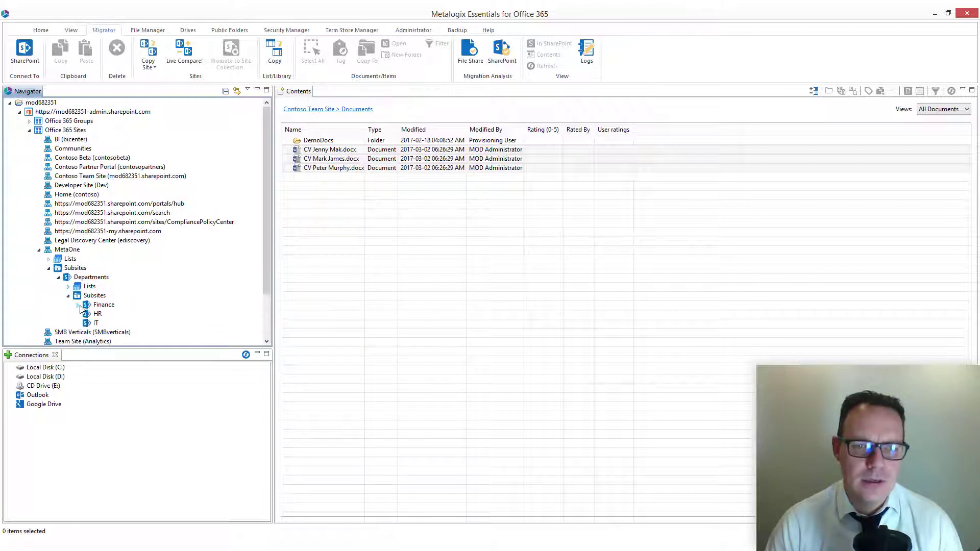
{"action": "left_click", "coordinate": [78, 304]}
{"action": "left_click_drag", "start_coordinate": [266, 166], "coordinate": [256, 213]}
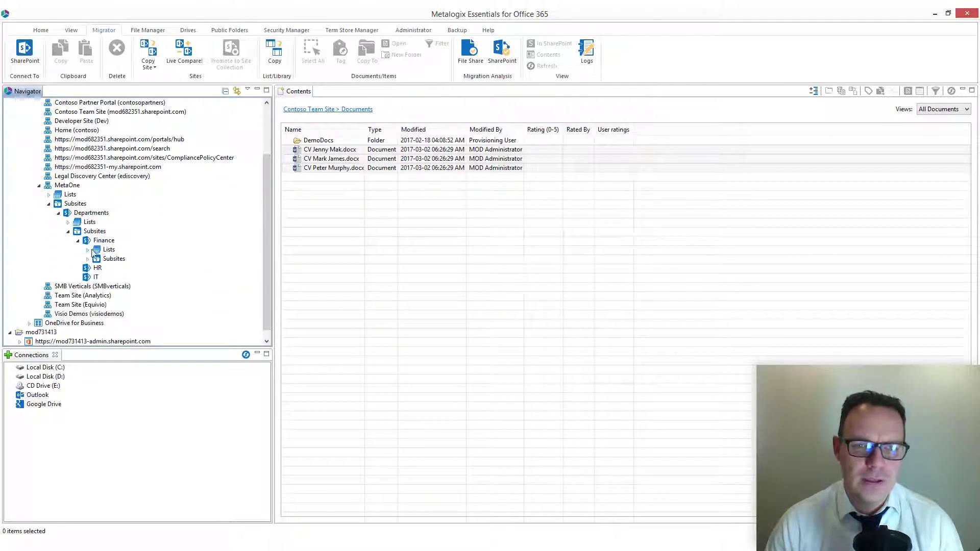
{"action": "left_click", "coordinate": [88, 250]}
Paste the copied files into the Finance subsite's Documents library and accept that library as the target location.
{"action": "right_click", "coordinate": [130, 268]}
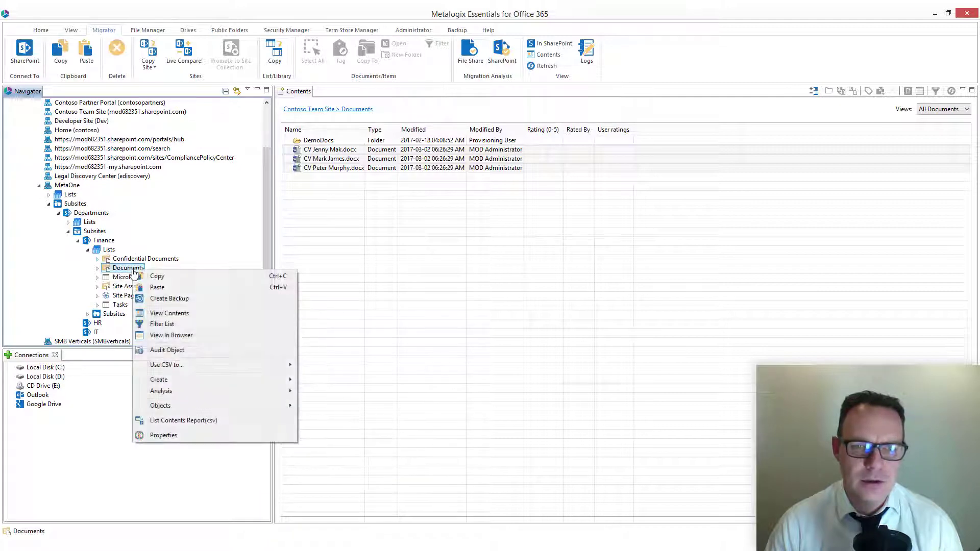
{"action": "left_click", "coordinate": [180, 288]}
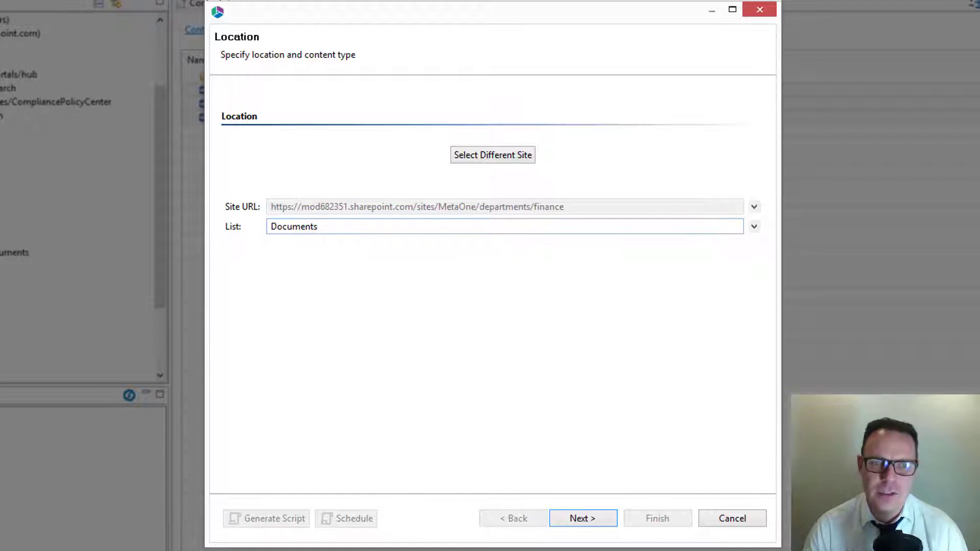
{"action": "left_click", "coordinate": [573, 517]}
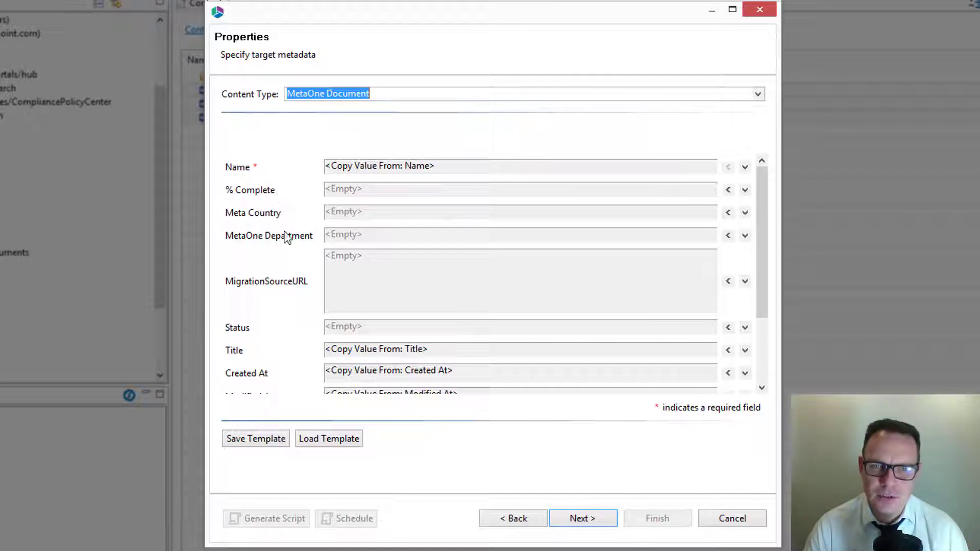
Set the target metadata % Complete to 10 and Meta Country to Ireland.
{"action": "left_click", "coordinate": [728, 189]}
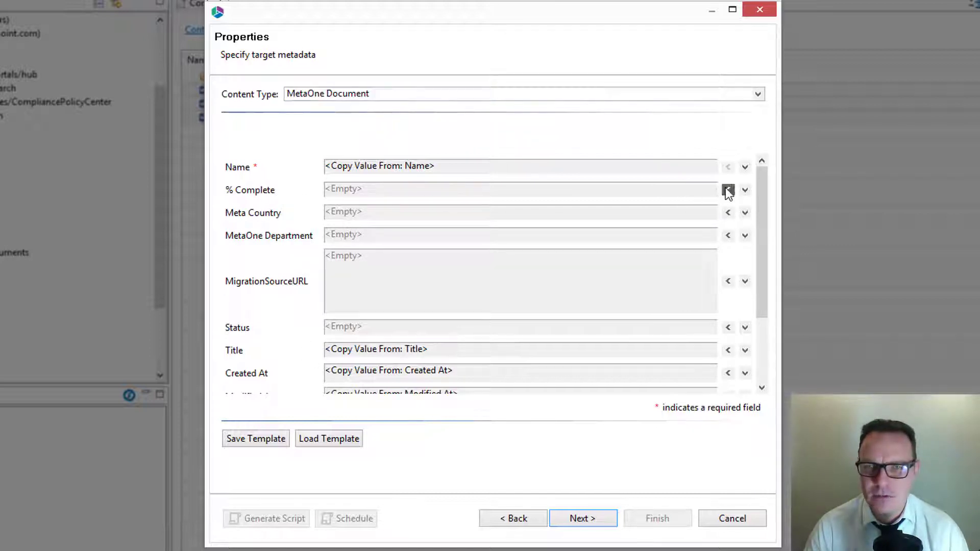
{"action": "type", "text": "10"}
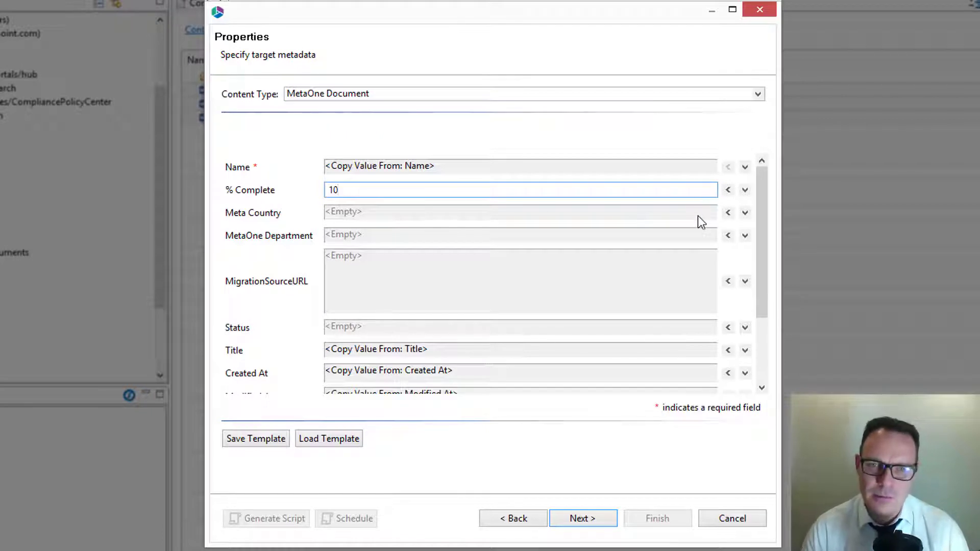
{"action": "left_click", "coordinate": [729, 214]}
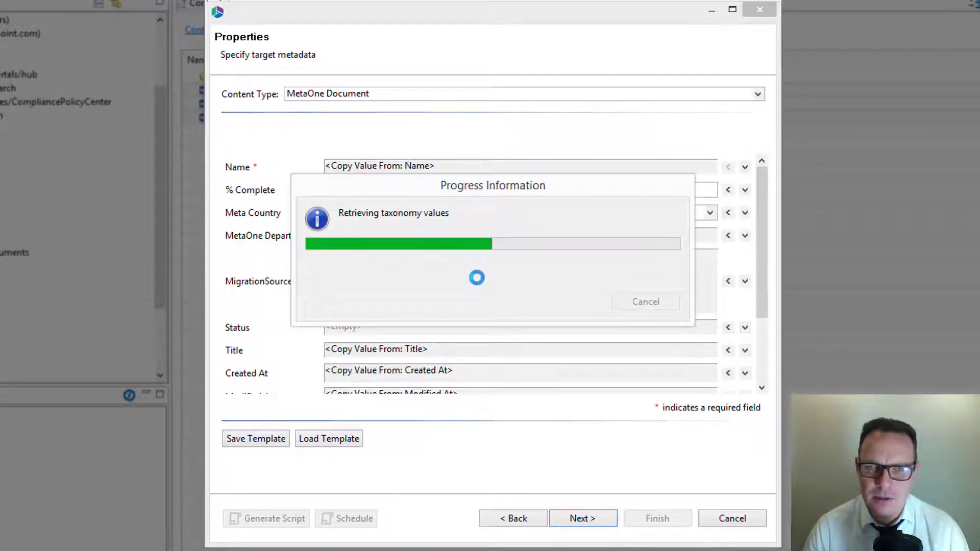
{"action": "double_click", "coordinate": [349, 196]}
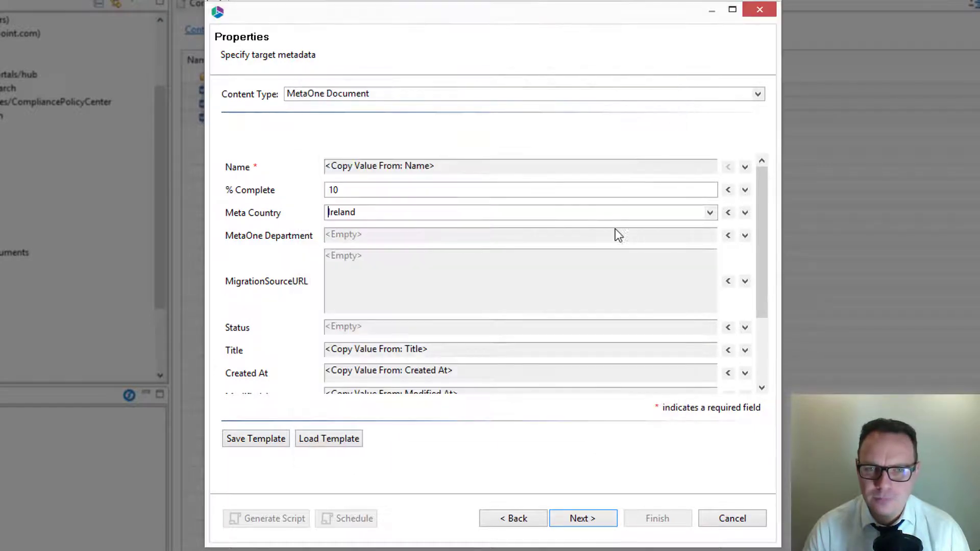
Set MetaOne Department to Finance and Status to Draft, and continue to the copy summary.
{"action": "left_click", "coordinate": [729, 236]}
{"action": "left_click", "coordinate": [710, 236]}
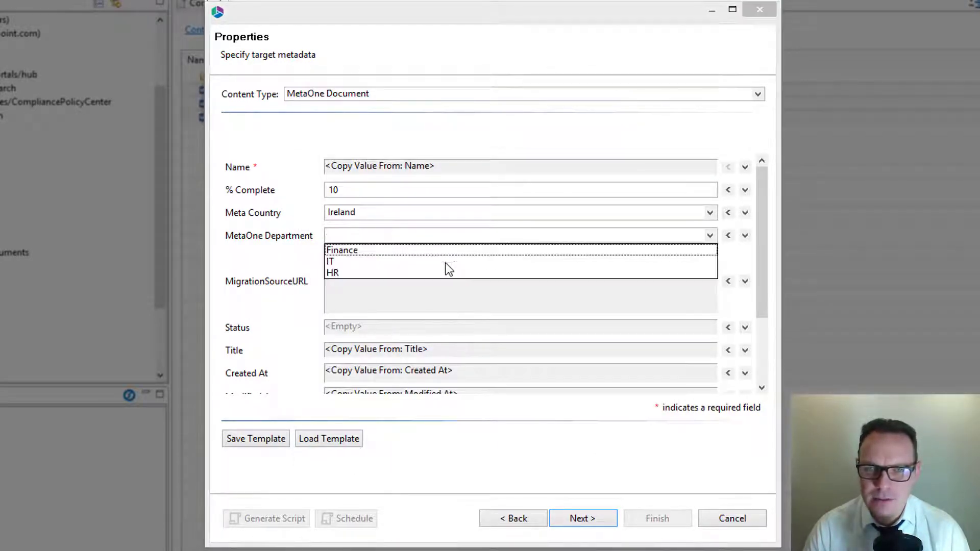
{"action": "left_click", "coordinate": [357, 251]}
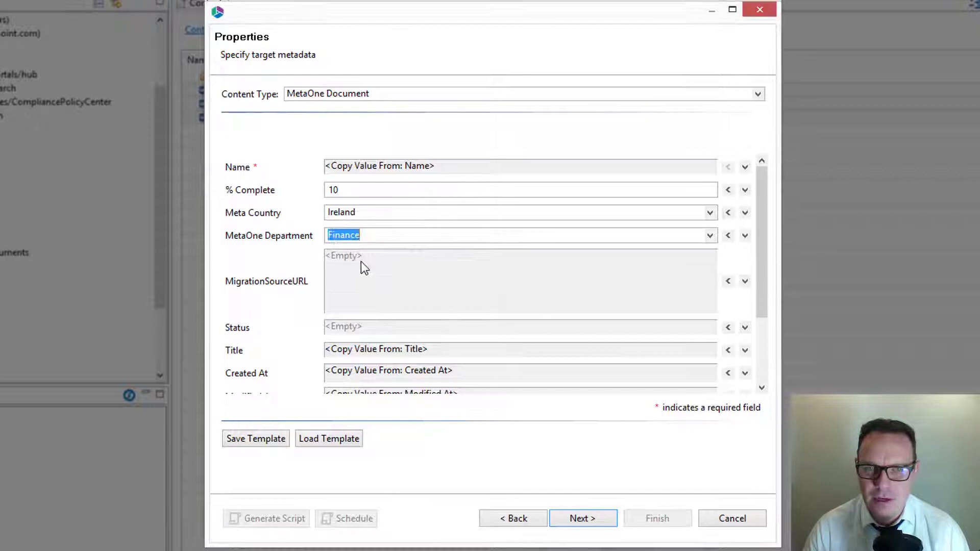
{"action": "left_click", "coordinate": [728, 327]}
{"action": "left_click", "coordinate": [709, 328]}
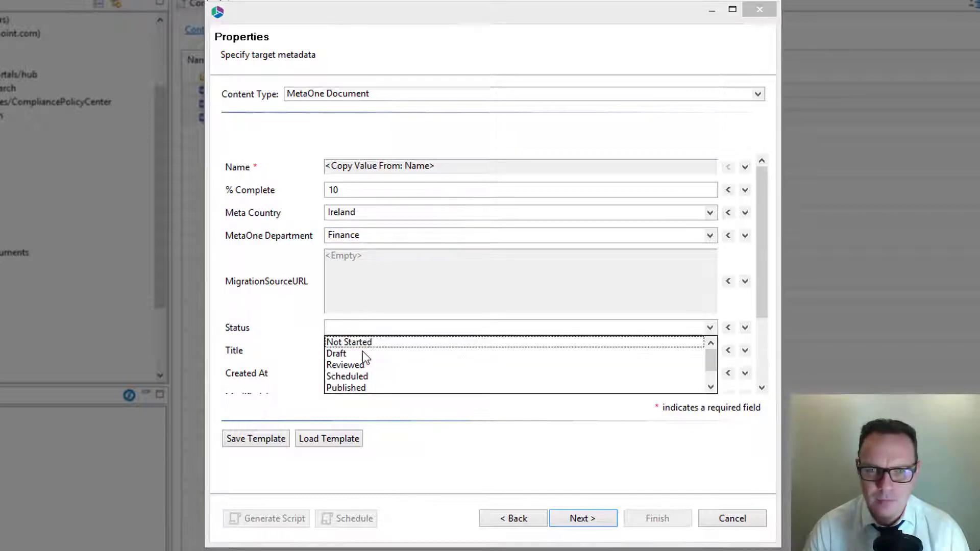
{"action": "left_click", "coordinate": [363, 353]}
{"action": "scroll", "coordinate": [765, 221], "scroll_direction": "down", "scroll_amount": 3}
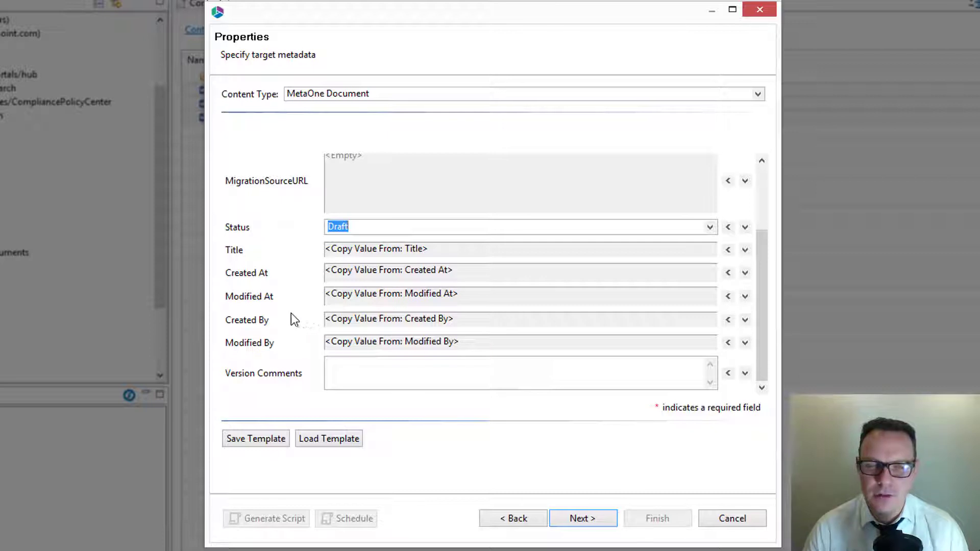
{"action": "left_click", "coordinate": [571, 518]}
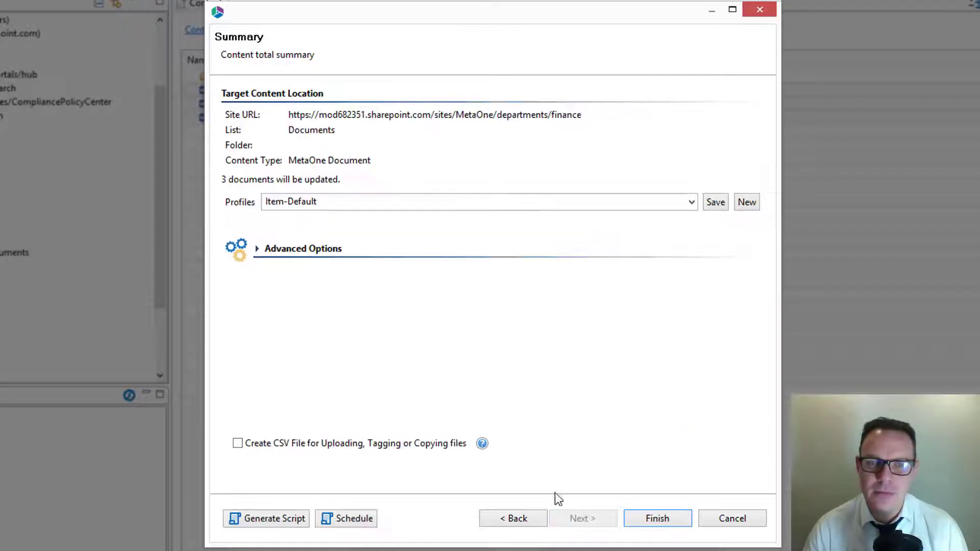
Expand the advanced options of the copy job and review the version, folder, permission and Azure settings.
{"action": "left_click", "coordinate": [316, 250]}
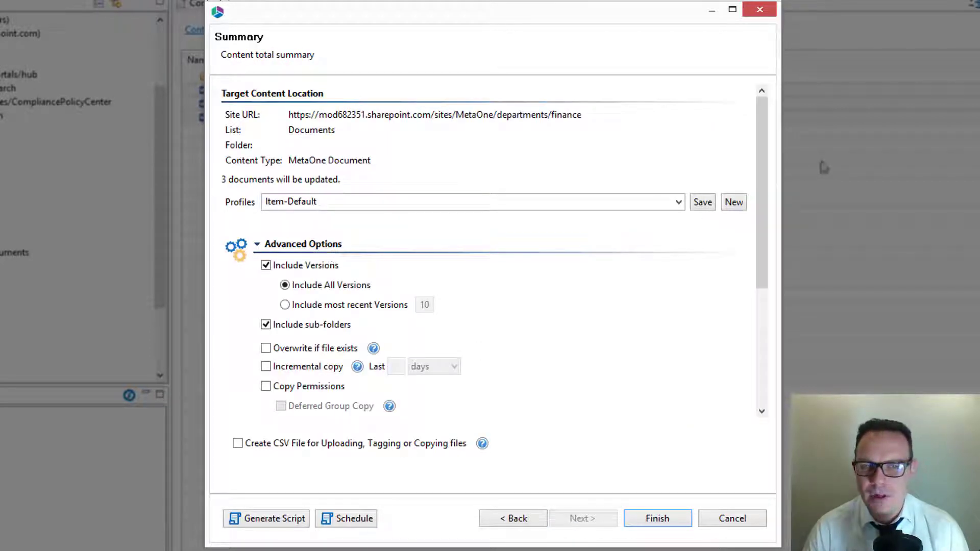
{"action": "left_click_drag", "start_coordinate": [759, 165], "coordinate": [759, 242]}
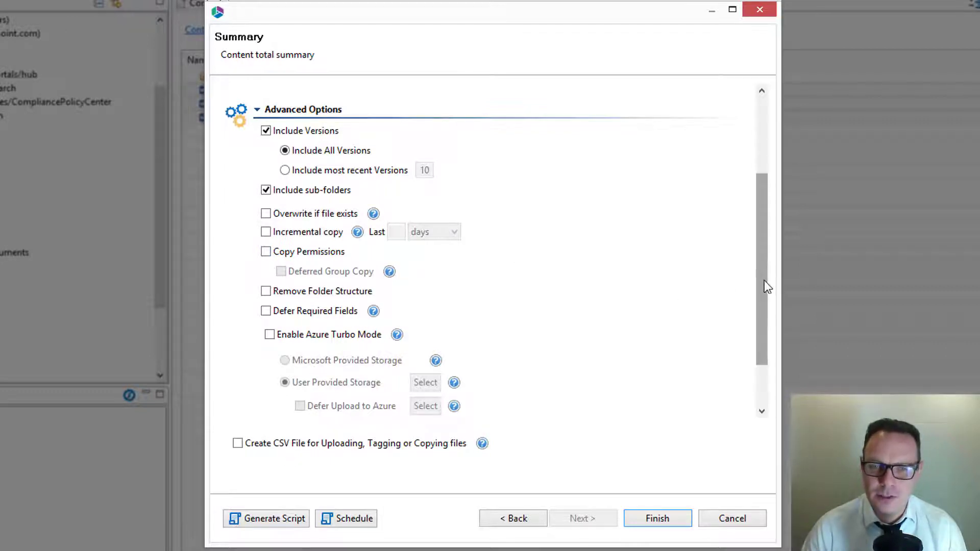
{"action": "left_click_drag", "start_coordinate": [764, 281], "coordinate": [757, 317]}
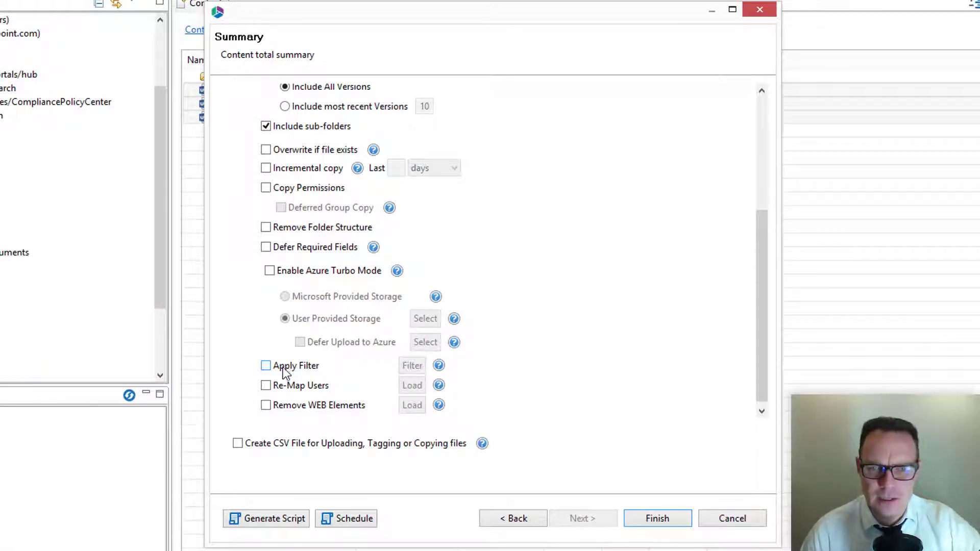
Examine the criteria offered by the Apply Filter option, leaving the filter switched off.
{"action": "left_click", "coordinate": [286, 367]}
{"action": "left_click", "coordinate": [414, 365]}
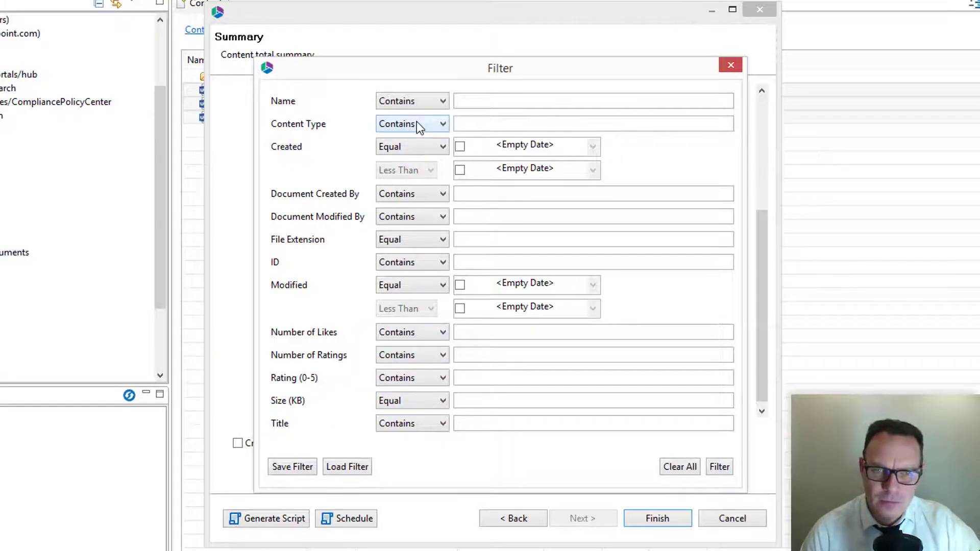
{"action": "left_click", "coordinate": [731, 65]}
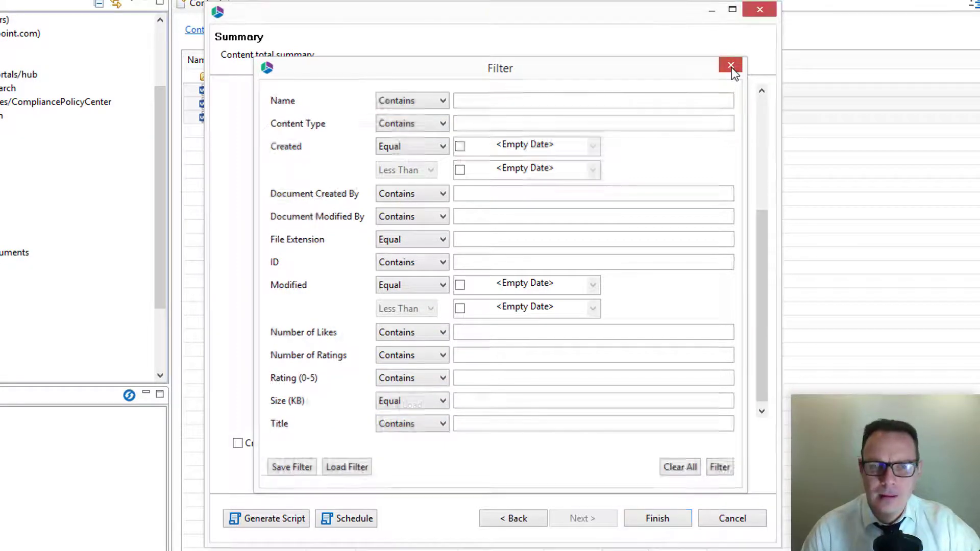
{"action": "left_click", "coordinate": [295, 367]}
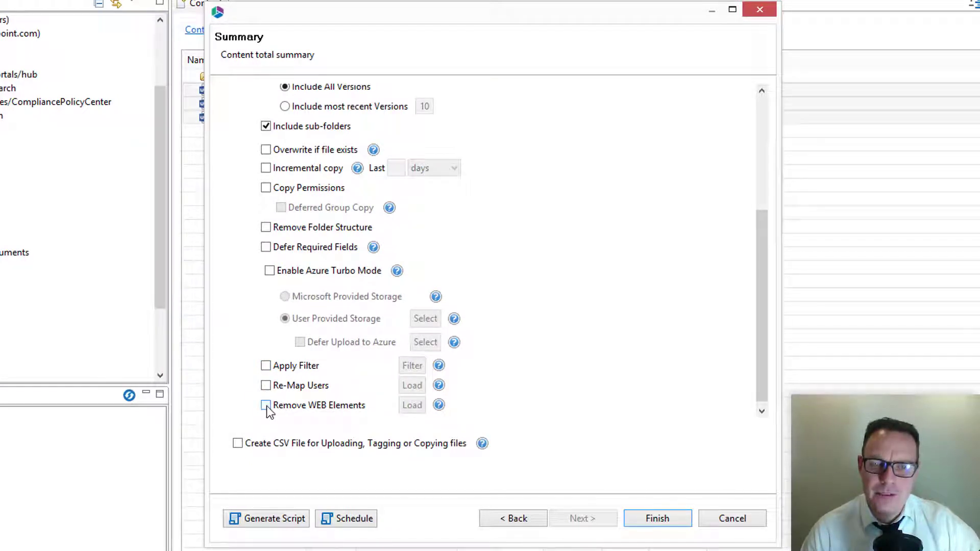
Read the help on Remove WEB Elements, including the example format for removing list view web parts.
{"action": "left_click", "coordinate": [439, 405]}
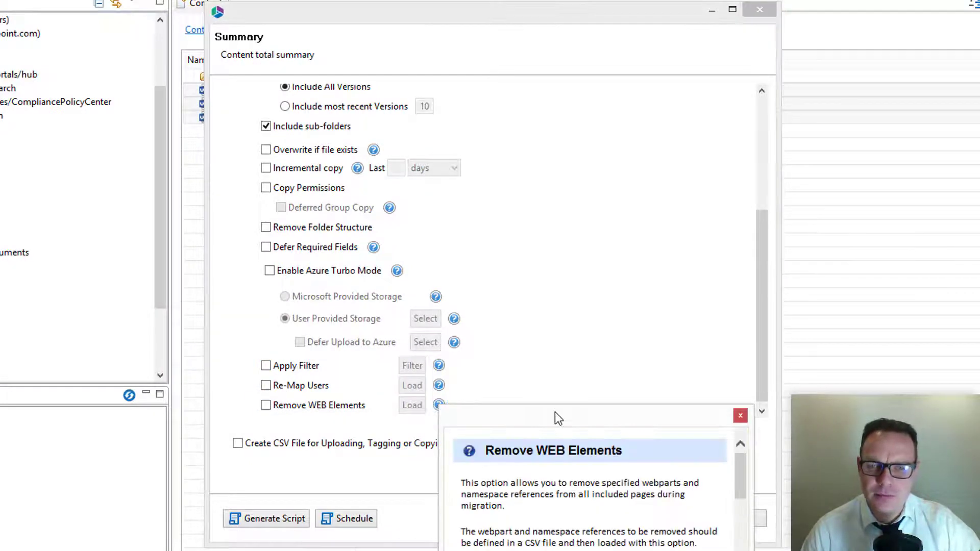
{"action": "left_click_drag", "start_coordinate": [555, 412], "coordinate": [600, 228]}
{"action": "left_click_drag", "start_coordinate": [790, 394], "coordinate": [836, 540]}
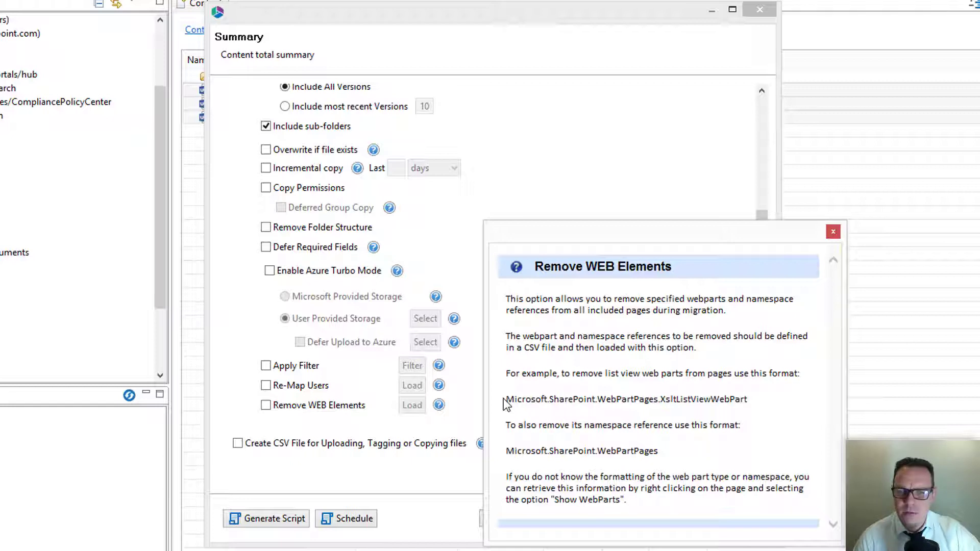
{"action": "left_click_drag", "start_coordinate": [506, 400], "coordinate": [752, 401]}
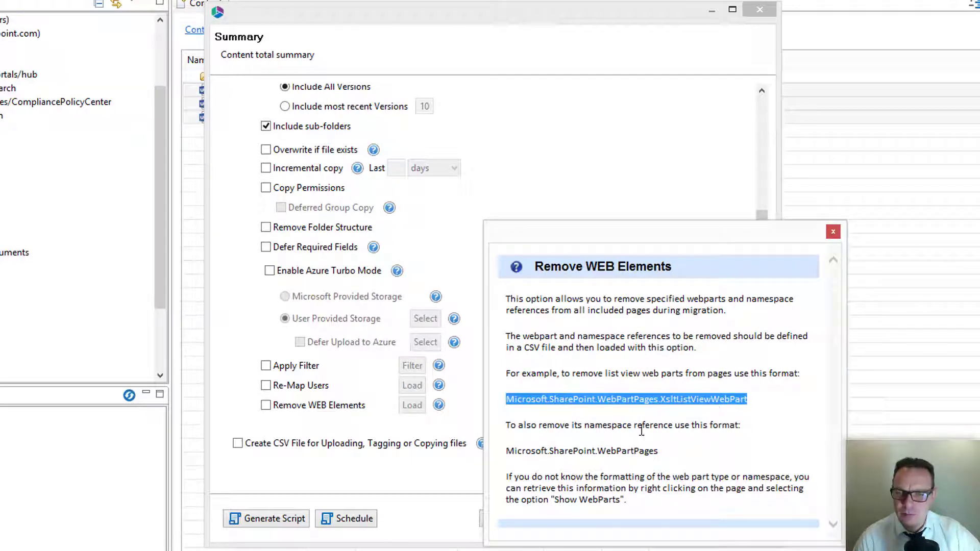
{"action": "left_click", "coordinate": [833, 232]}
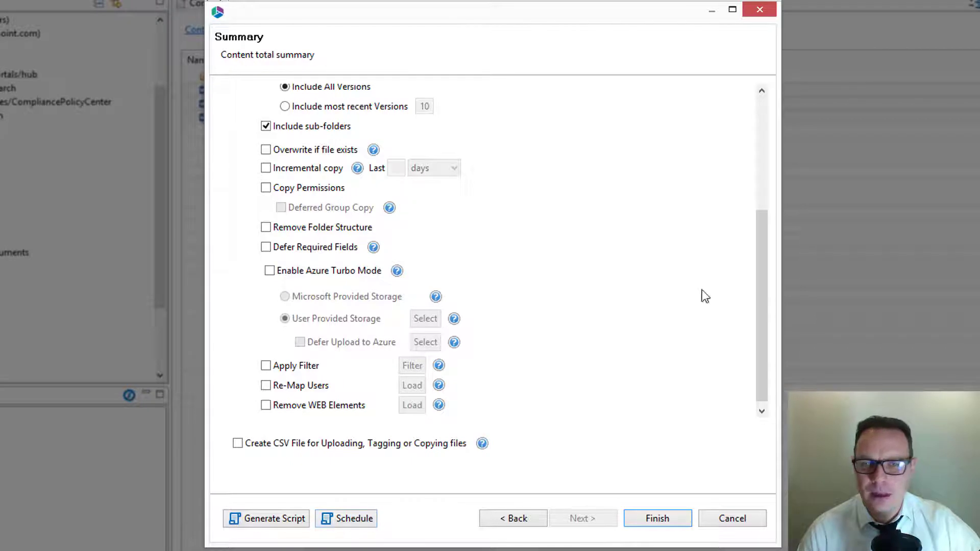
{"action": "left_click_drag", "start_coordinate": [768, 286], "coordinate": [747, 161]}
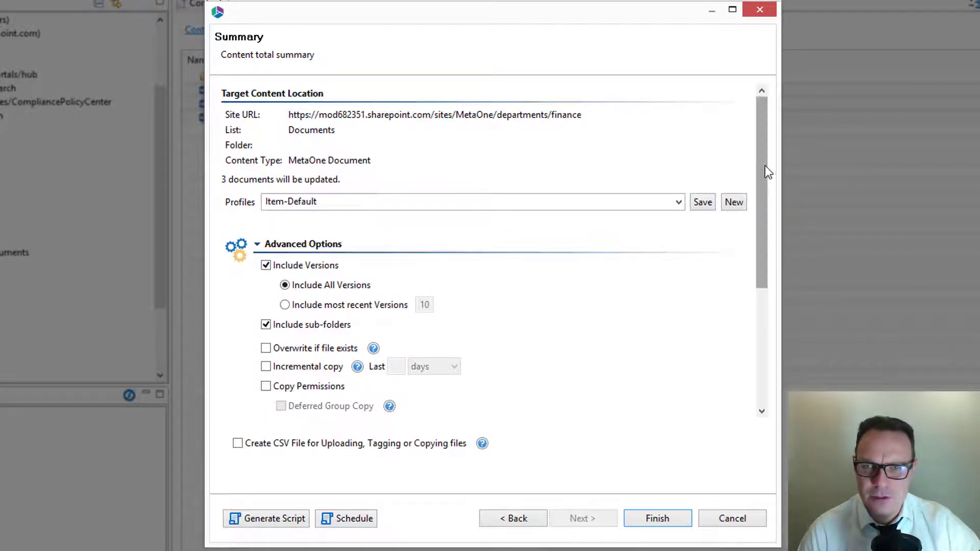
Review the remaining advanced options, start the copy job with the default settings, and show the job's details.
{"action": "left_click_drag", "start_coordinate": [765, 165], "coordinate": [768, 248]}
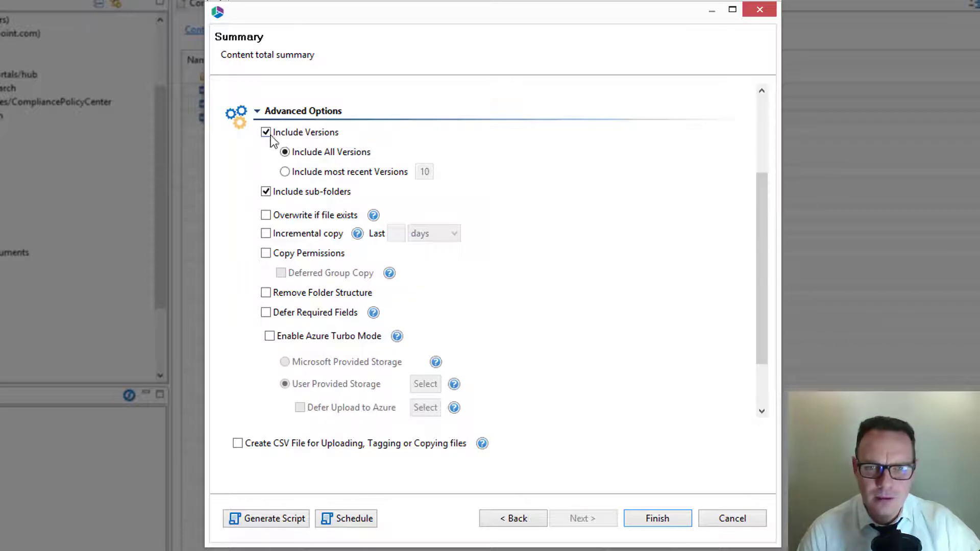
{"action": "left_click_drag", "start_coordinate": [759, 228], "coordinate": [772, 298]}
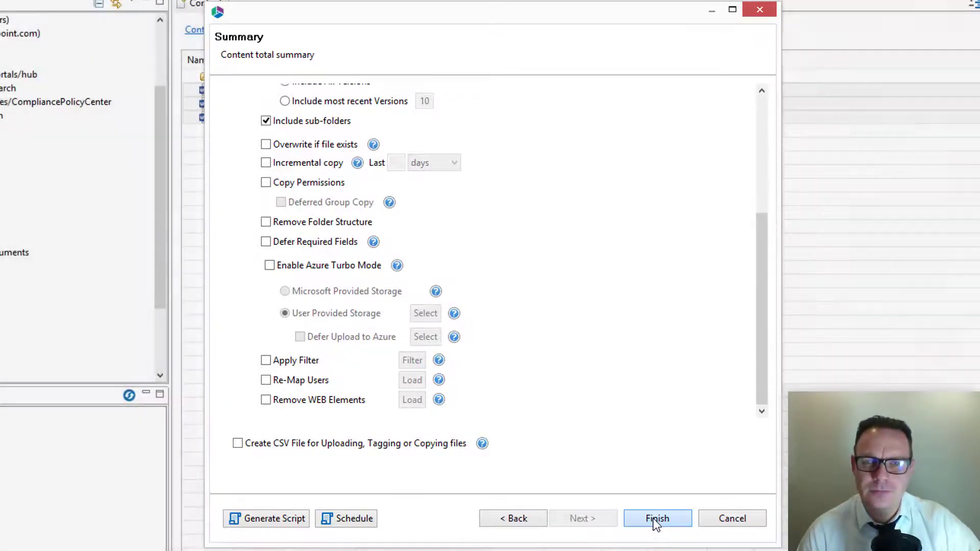
{"action": "left_click", "coordinate": [656, 518]}
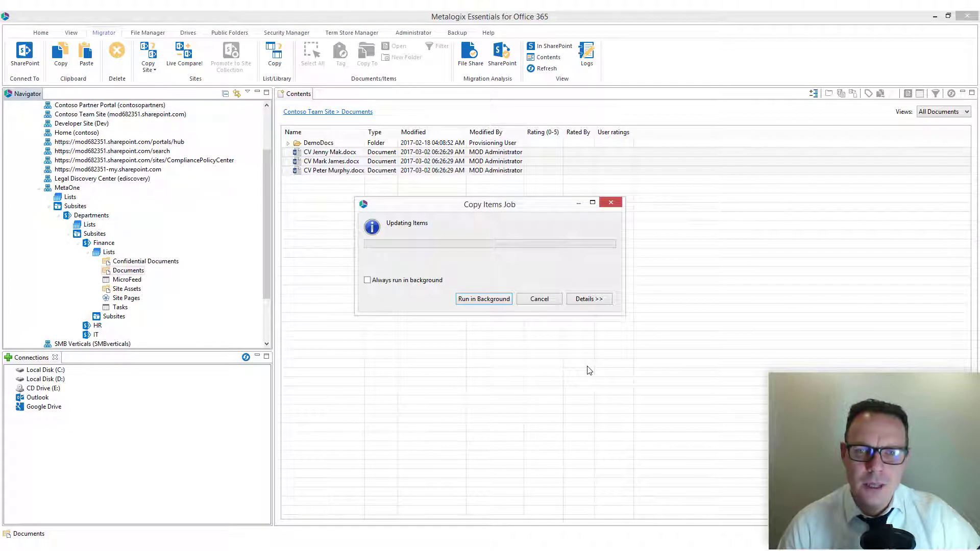
{"action": "left_click", "coordinate": [588, 299]}
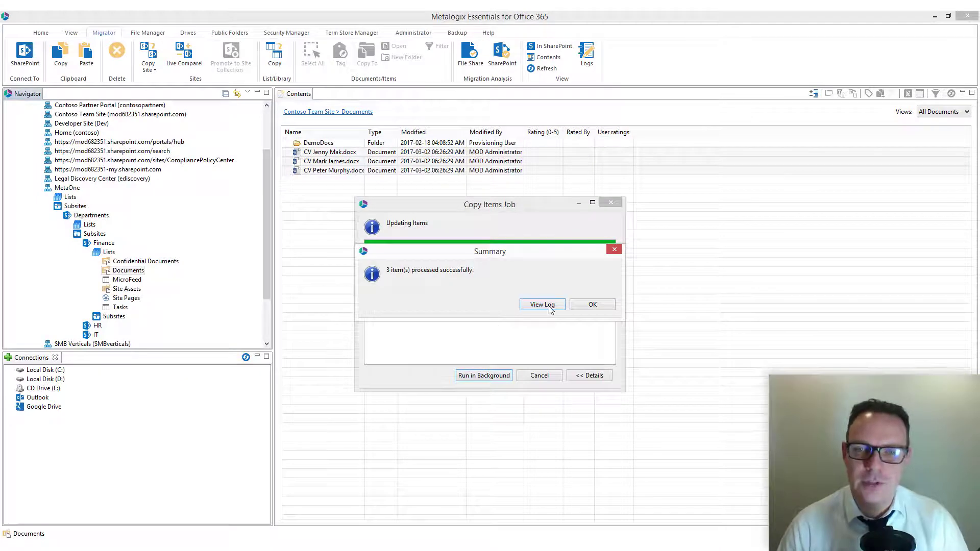
Open the copy job's log and inspect the entry for the second copied document.
{"action": "left_click", "coordinate": [542, 304]}
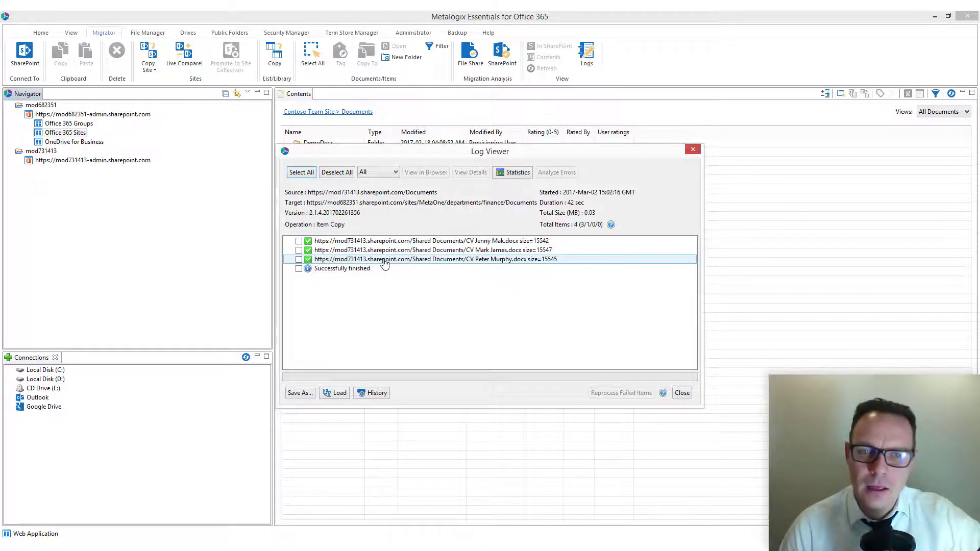
{"action": "double_click", "coordinate": [337, 251]}
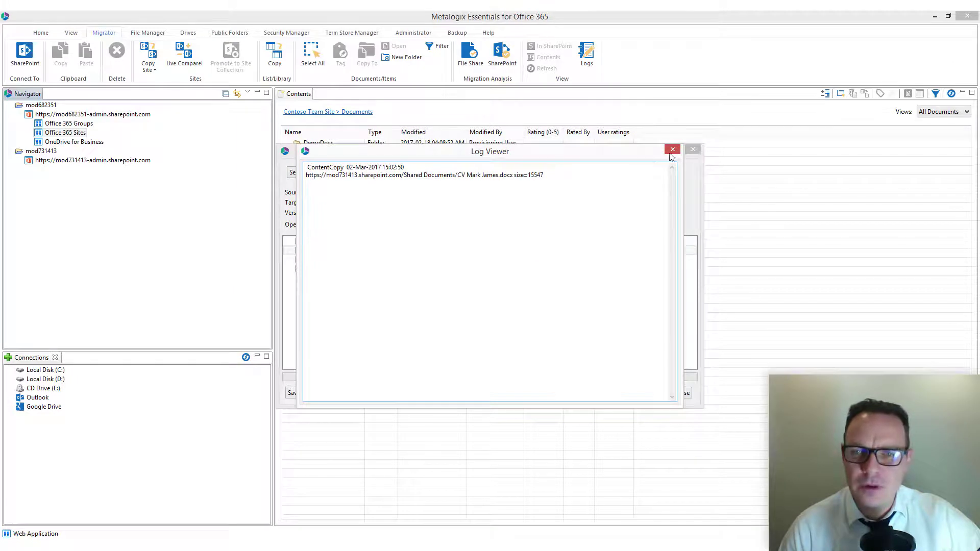
{"action": "left_click", "coordinate": [673, 149]}
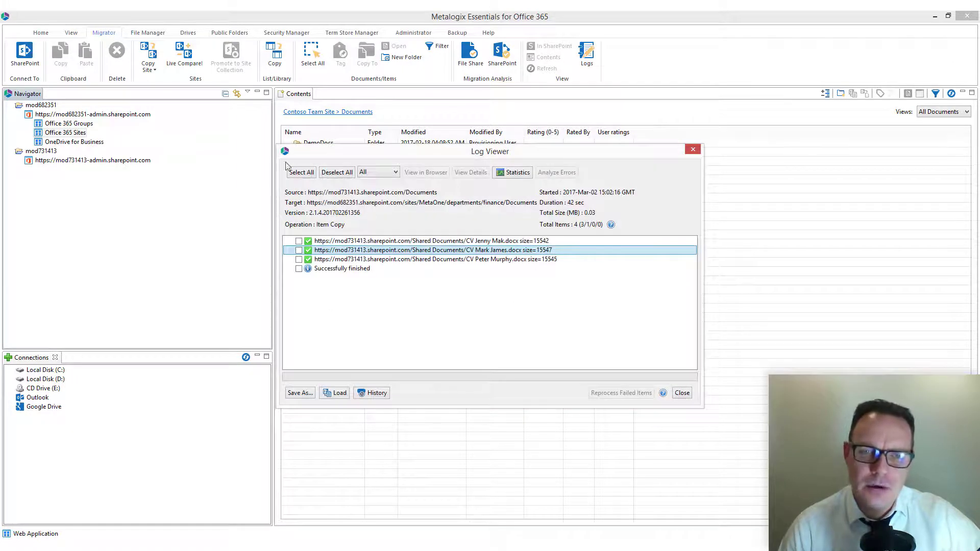
Select all log entries, review the formats offered for saving them, and close the log without saving.
{"action": "left_click", "coordinate": [298, 174]}
{"action": "left_click", "coordinate": [304, 392]}
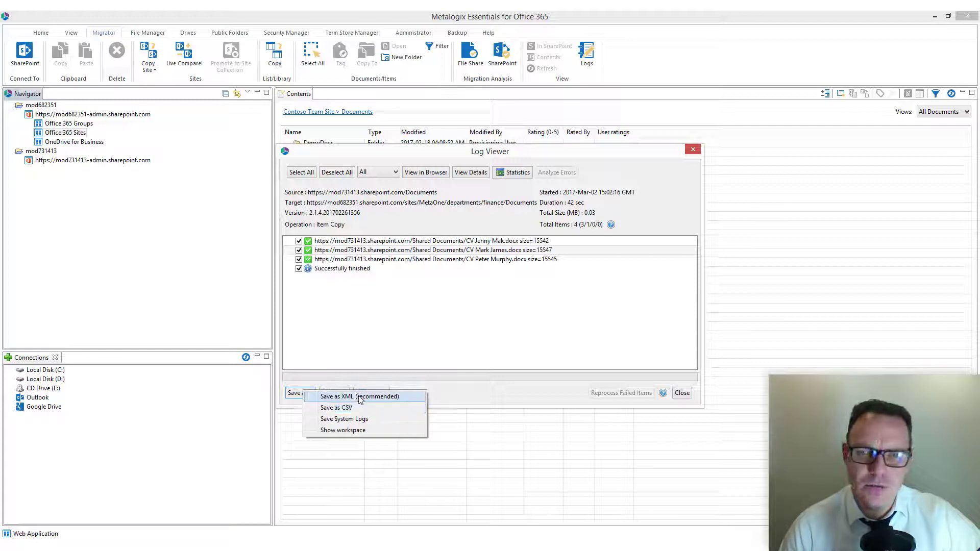
{"action": "left_click", "coordinate": [484, 309]}
{"action": "left_click", "coordinate": [683, 393]}
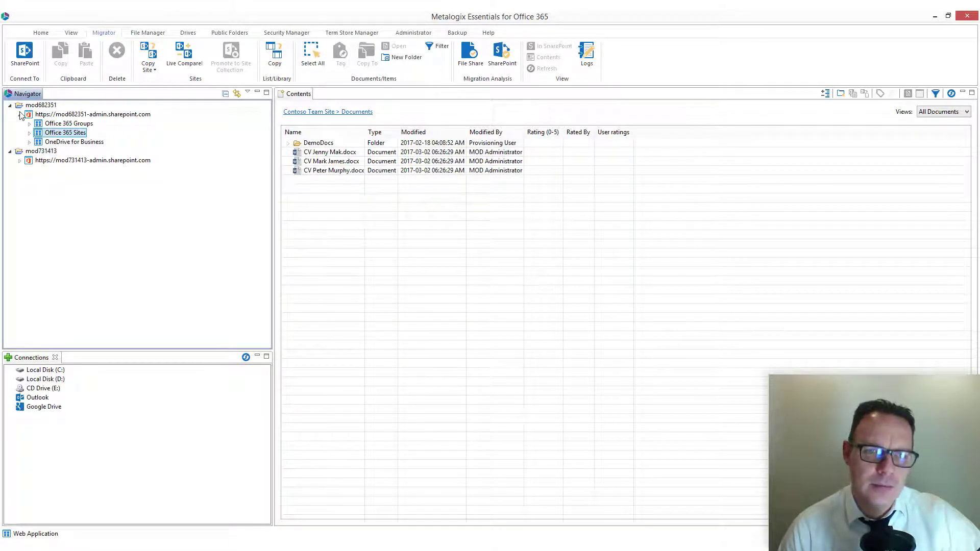
Display the contents of the Finance subsite's Documents library under MetaOne > Departments in the mod682351 tenant.
{"action": "left_click", "coordinate": [29, 133]}
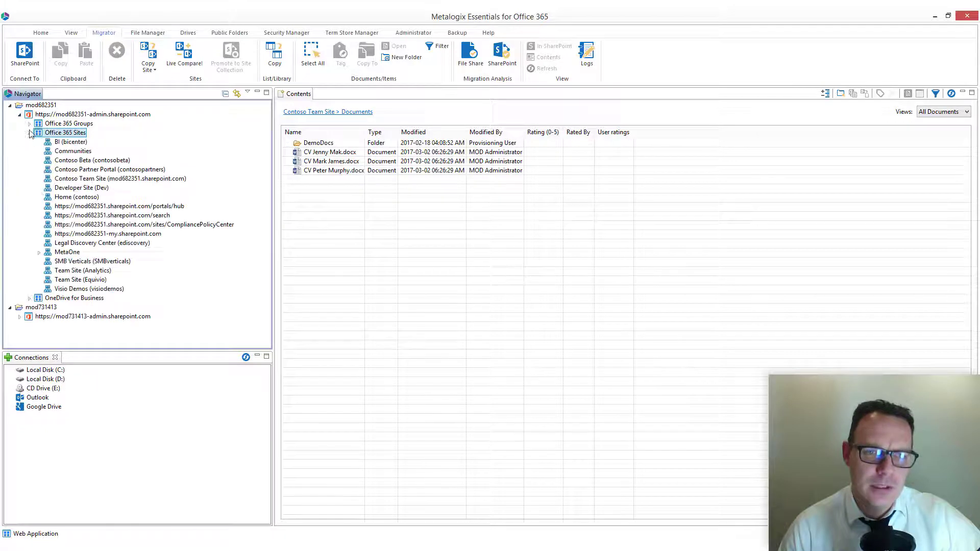
{"action": "left_click", "coordinate": [40, 252]}
{"action": "left_click", "coordinate": [49, 262]}
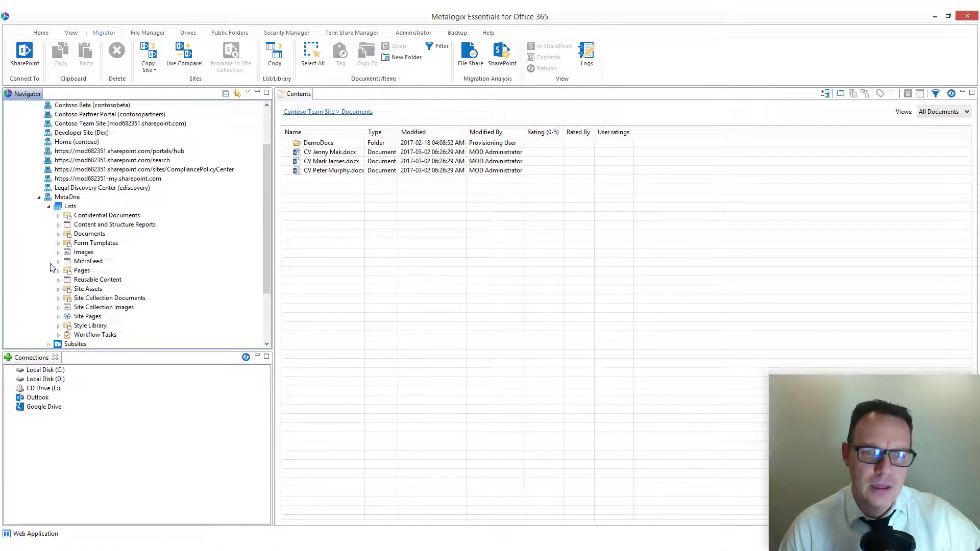
{"action": "left_click", "coordinate": [49, 345]}
{"action": "left_click", "coordinate": [59, 336]}
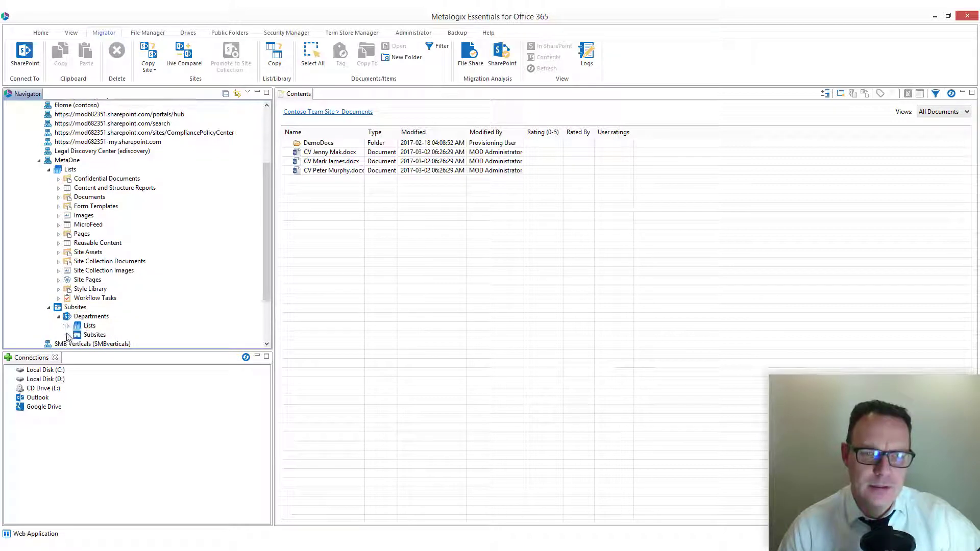
{"action": "left_click", "coordinate": [68, 336]}
{"action": "left_click", "coordinate": [78, 317]}
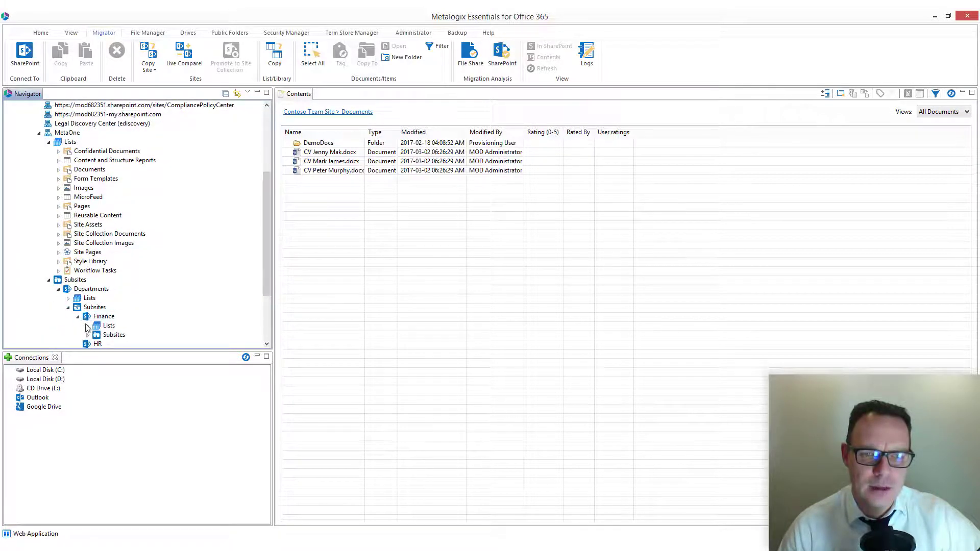
{"action": "left_click", "coordinate": [87, 325]}
{"action": "left_click", "coordinate": [134, 297]}
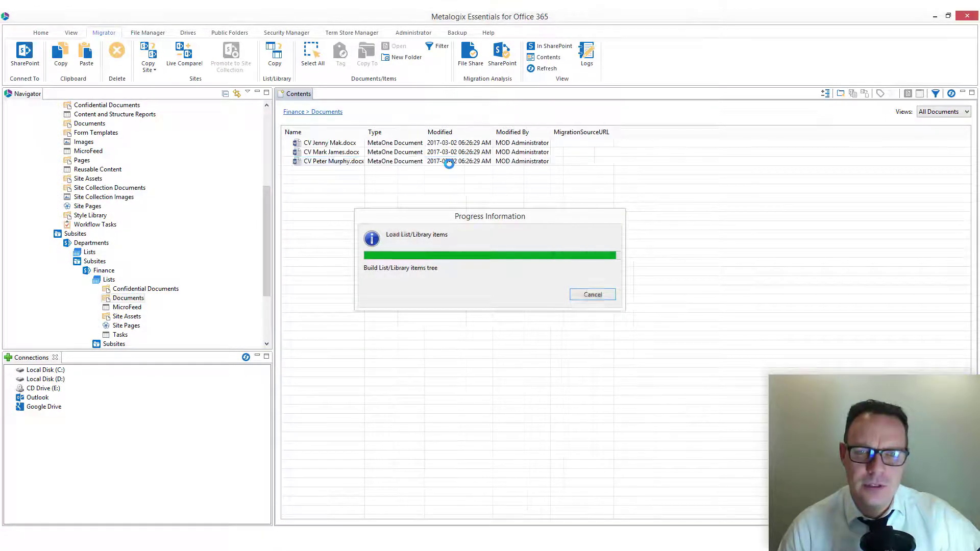
Open the Finance Documents library in the browser, signing in with the tenant administrator account and its password.
{"action": "right_click", "coordinate": [139, 301]}
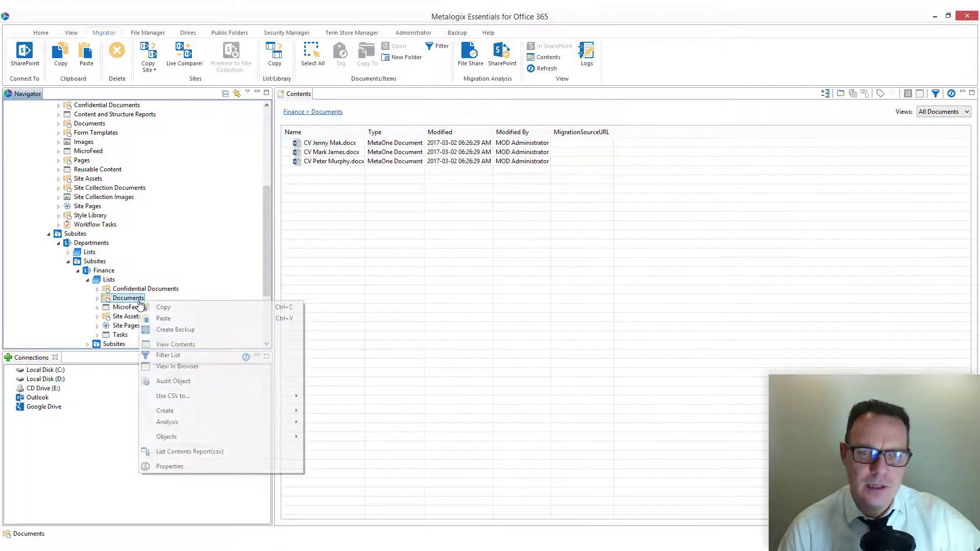
{"action": "left_click", "coordinate": [230, 366]}
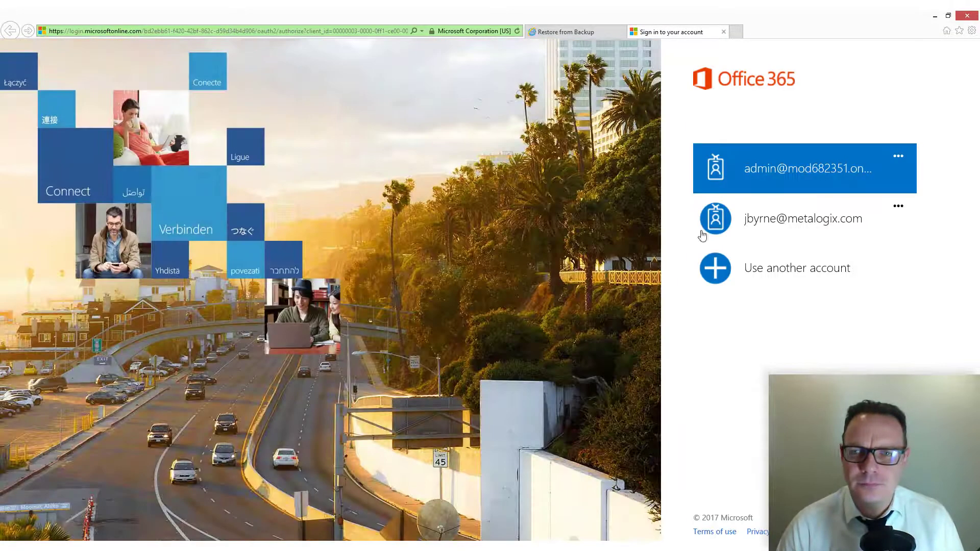
{"action": "left_click", "coordinate": [785, 172]}
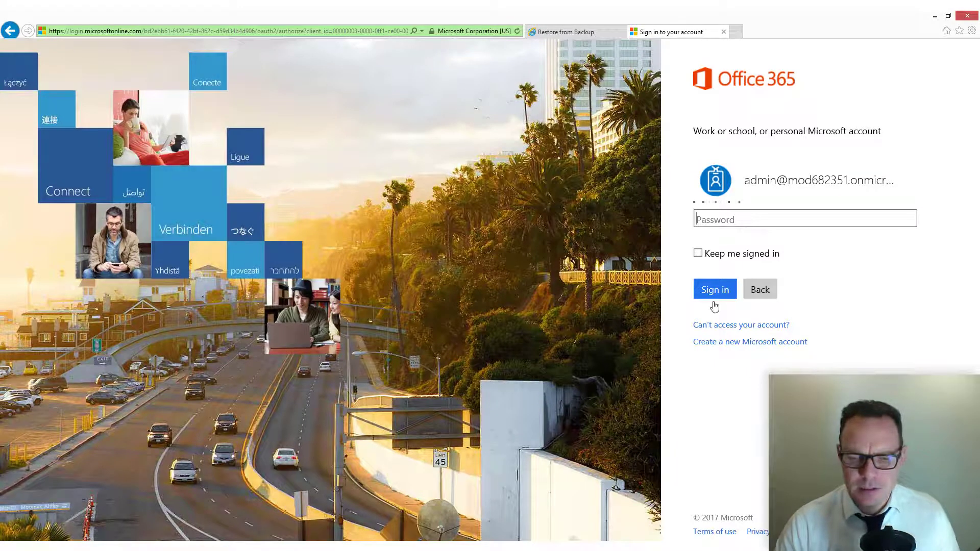
{"action": "type", "text": "••••••••••"}
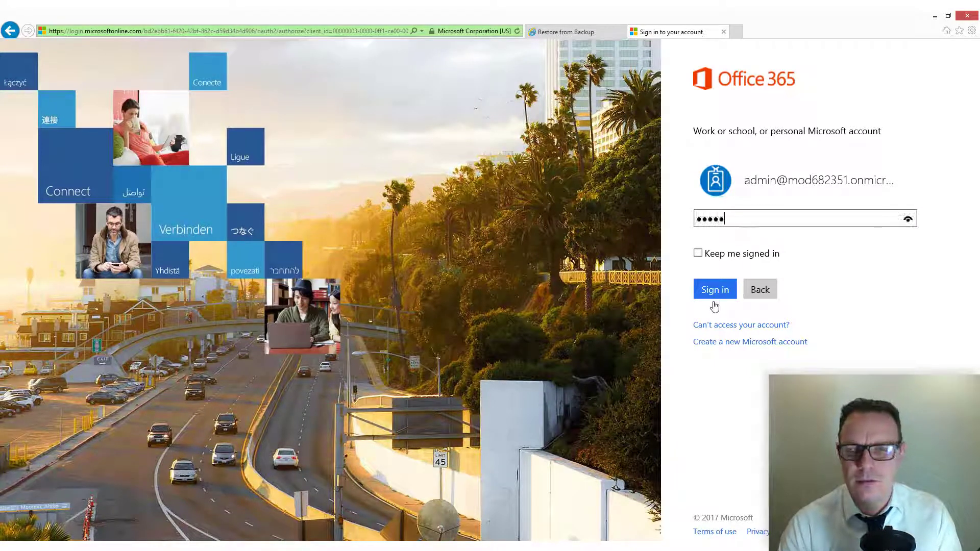
{"action": "key", "text": "Return"}
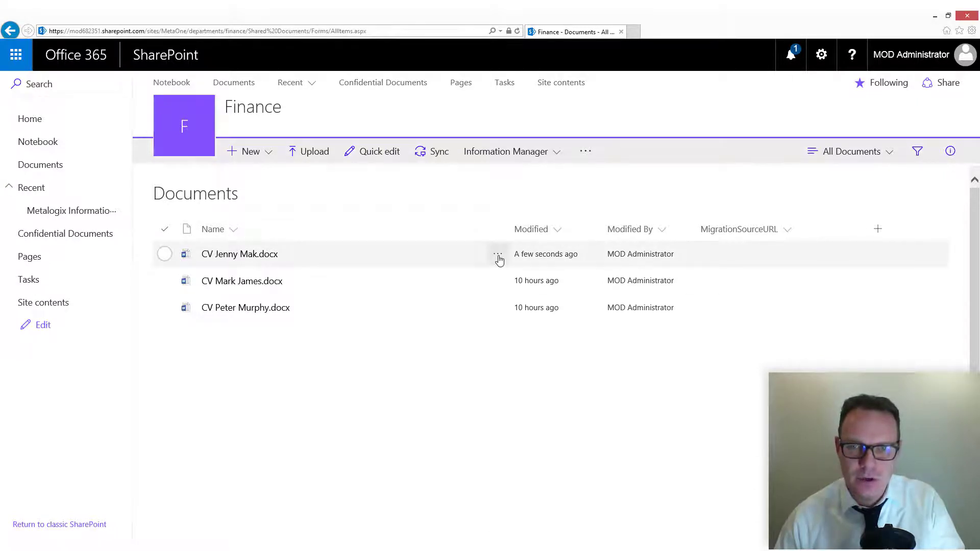
Examine the details of the first migrated document, checking its content type, Status and MetaOne Department properties.
{"action": "left_click", "coordinate": [499, 256]}
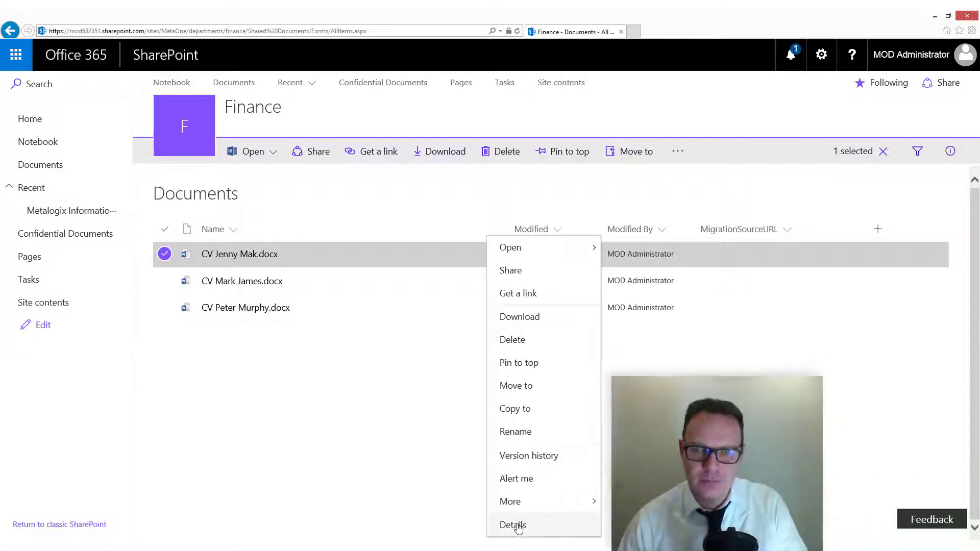
{"action": "left_click", "coordinate": [526, 522]}
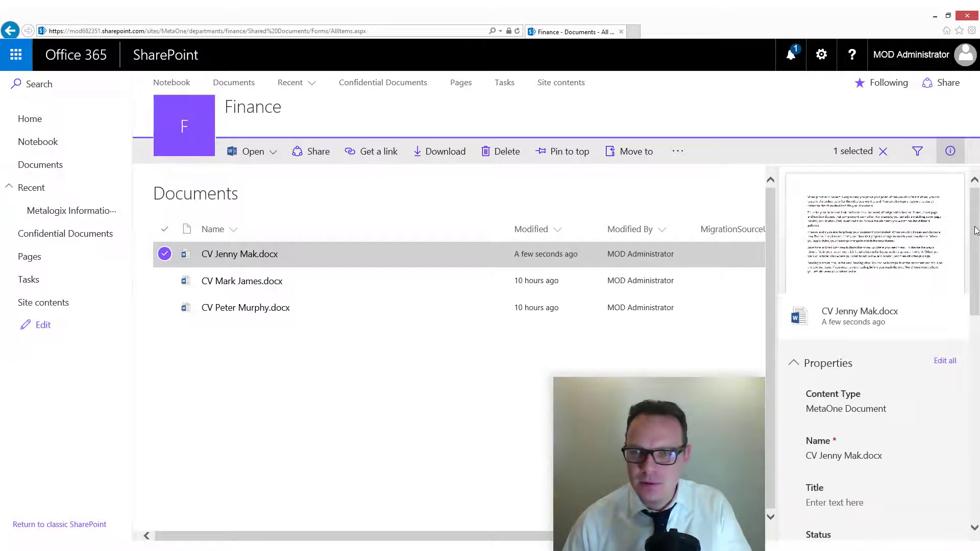
{"action": "left_click_drag", "start_coordinate": [976, 231], "coordinate": [977, 276]}
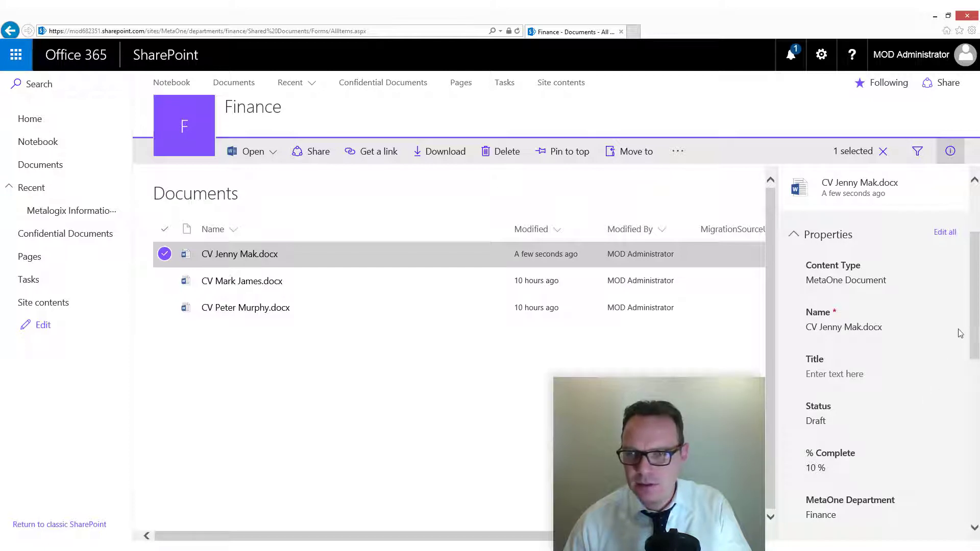
{"action": "scroll", "coordinate": [960, 333], "scroll_direction": "down", "scroll_amount": 3}
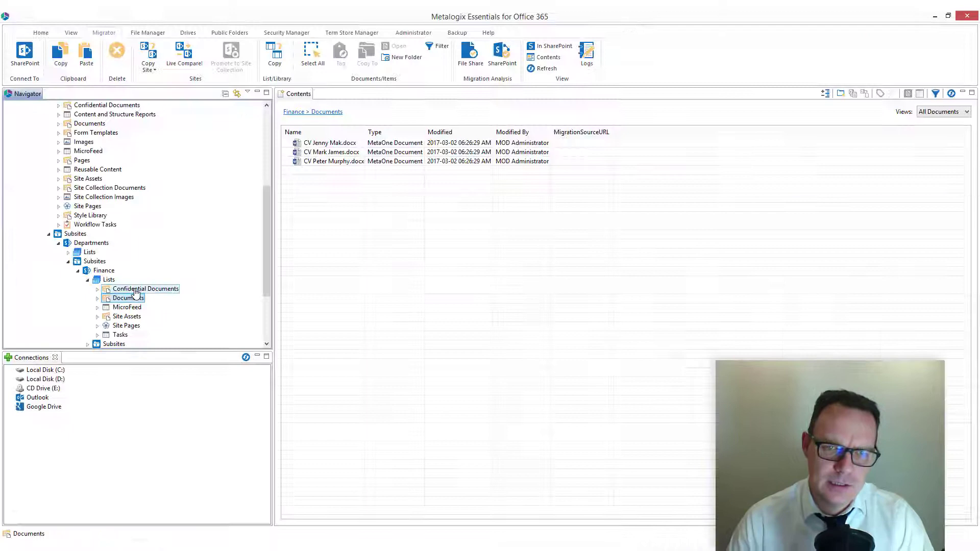
Back in Metalogix Essentials, copy the Finance subsite's Confidential Documents library to the buffer.
{"action": "right_click", "coordinate": [137, 292]}
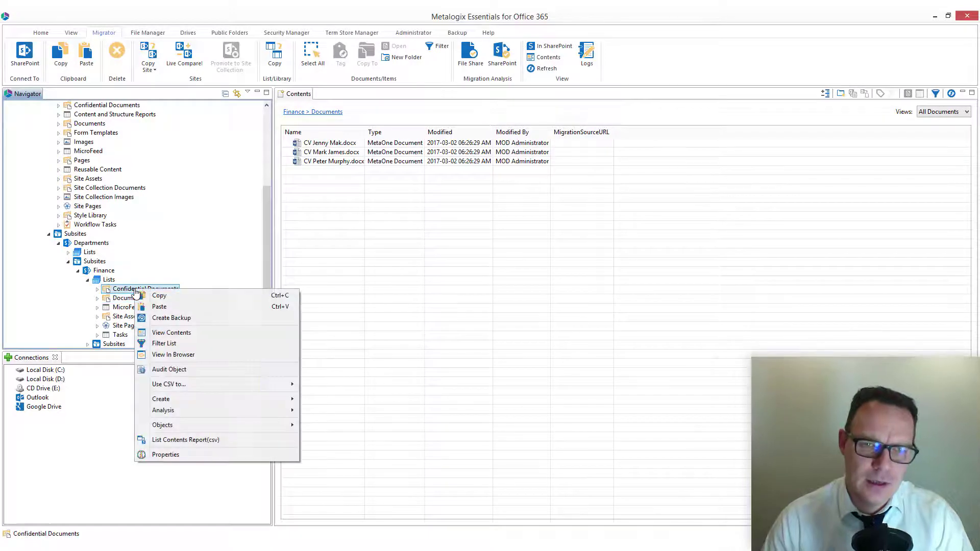
{"action": "left_click", "coordinate": [182, 298]}
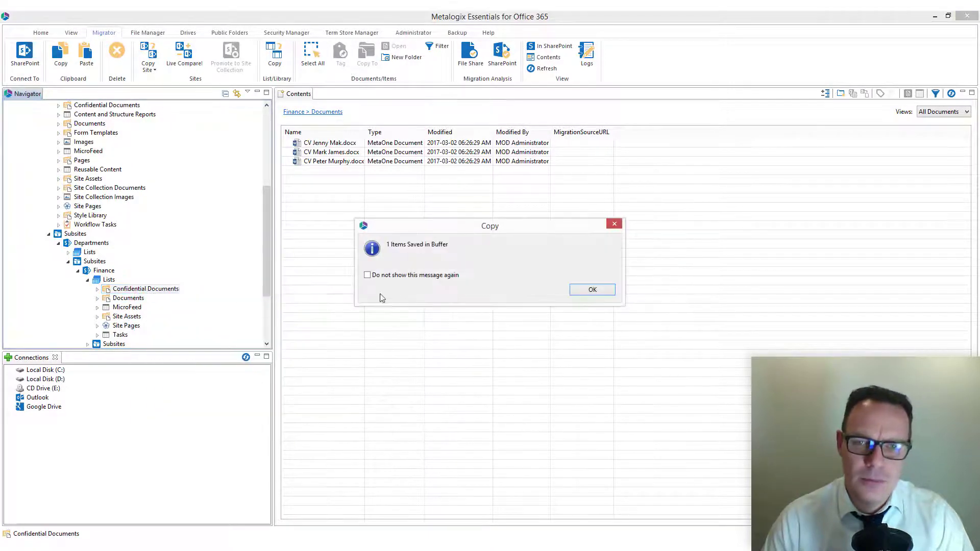
{"action": "left_click", "coordinate": [586, 289]}
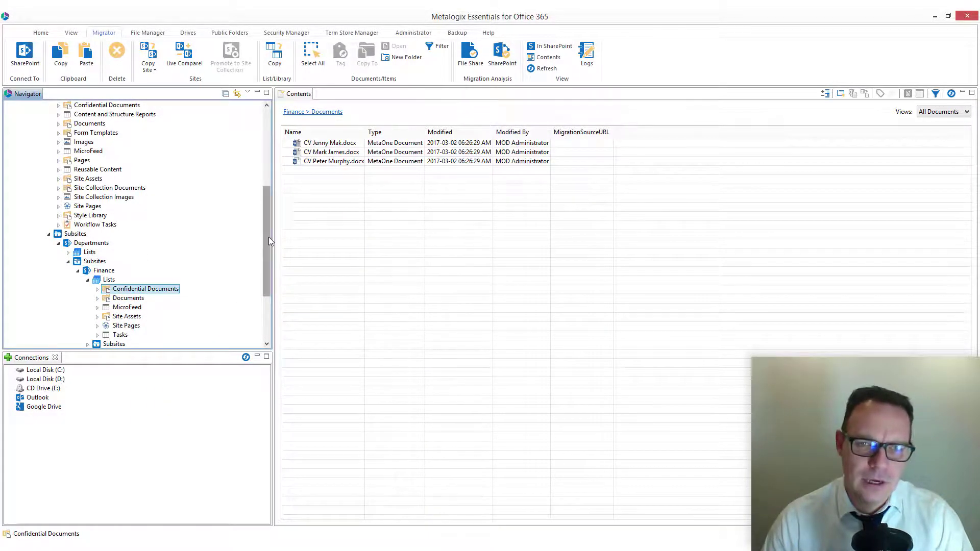
Paste the copied library into the Lists of the Contoso Team Site in the mod731413 tenant.
{"action": "left_click_drag", "start_coordinate": [270, 240], "coordinate": [228, 146]}
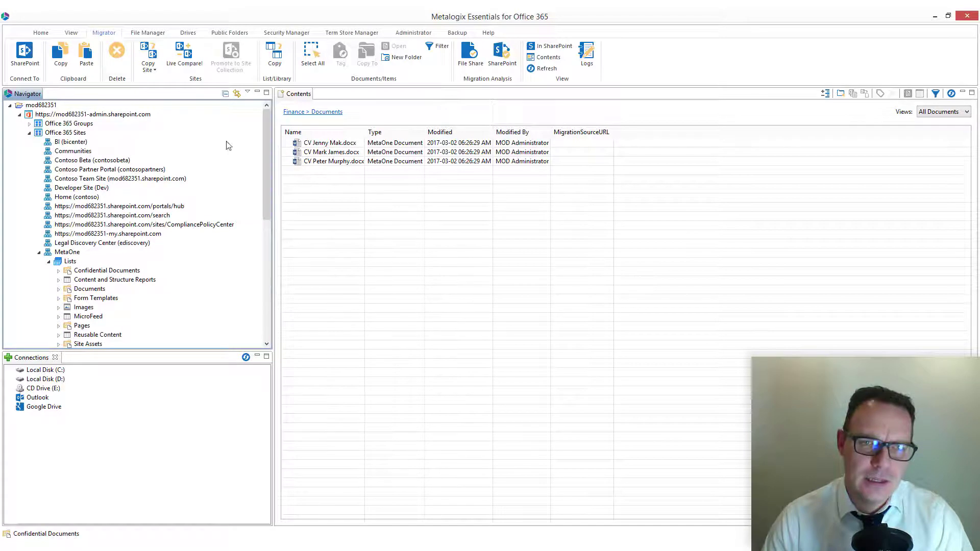
{"action": "left_click", "coordinate": [10, 105]}
{"action": "left_click", "coordinate": [19, 124]}
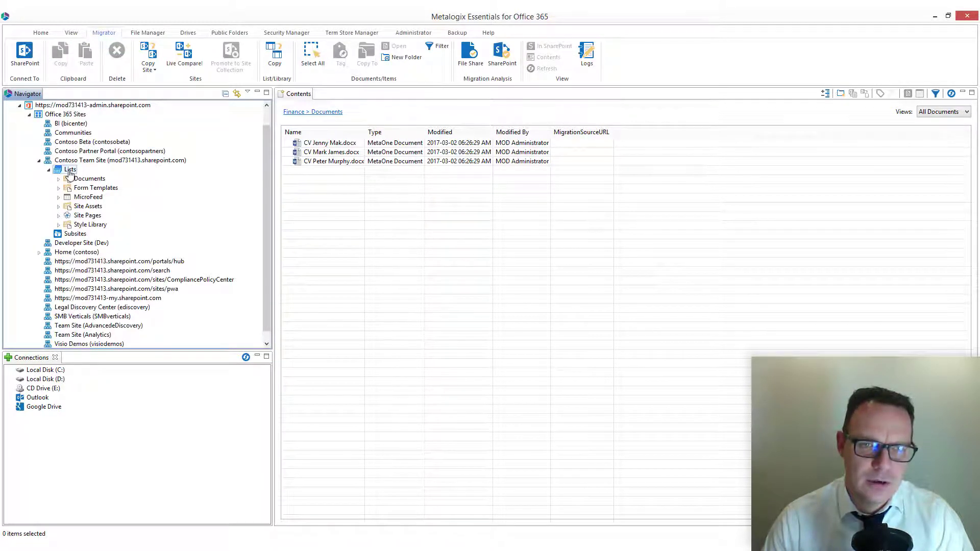
{"action": "right_click", "coordinate": [76, 170]}
{"action": "left_click", "coordinate": [82, 176]}
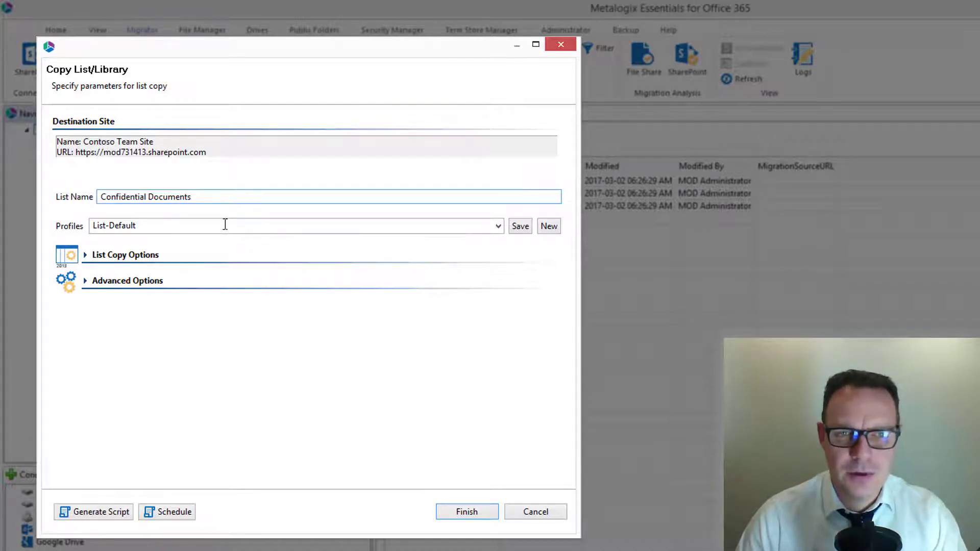
Expand the list copy options and advanced options of the library copy and review their settings.
{"action": "left_click", "coordinate": [142, 261]}
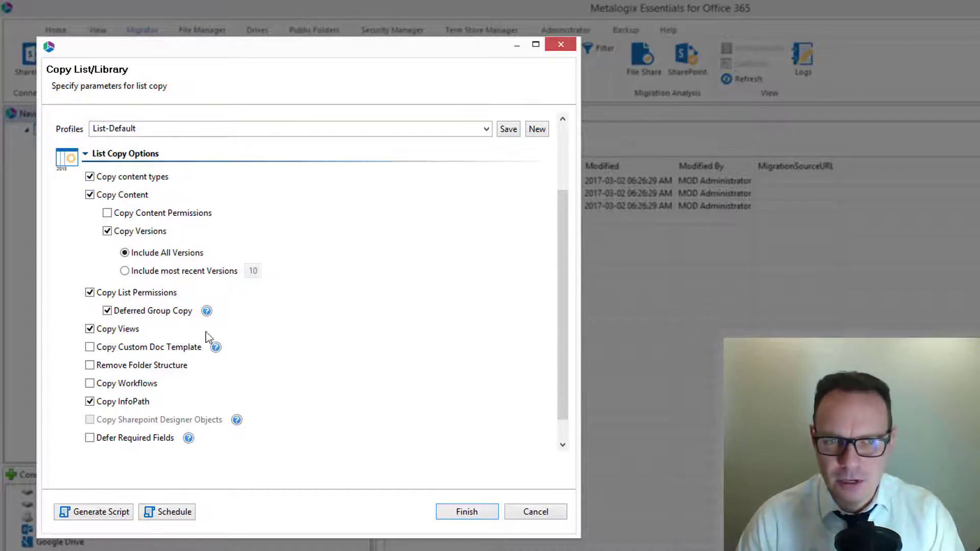
{"action": "scroll", "coordinate": [561, 306], "scroll_direction": "down", "scroll_amount": 1}
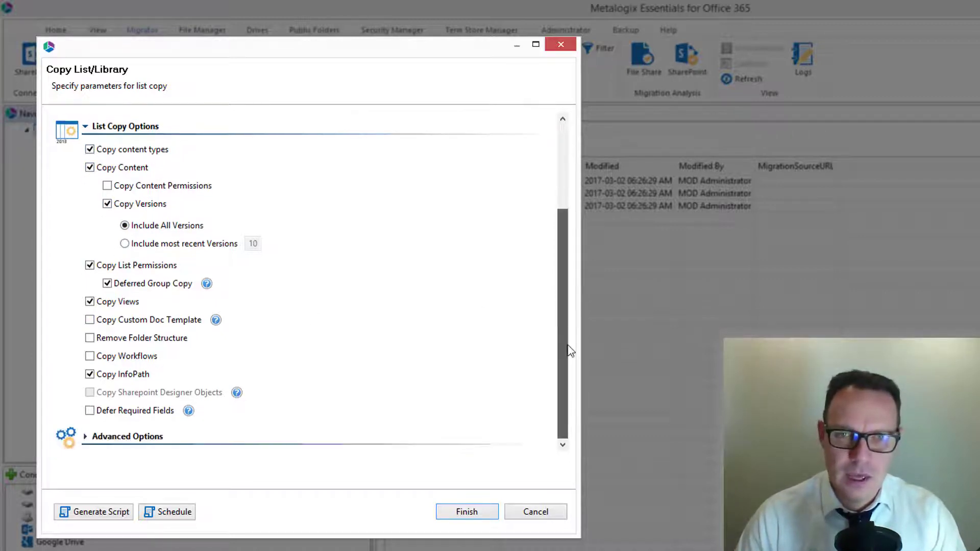
{"action": "left_click", "coordinate": [135, 438]}
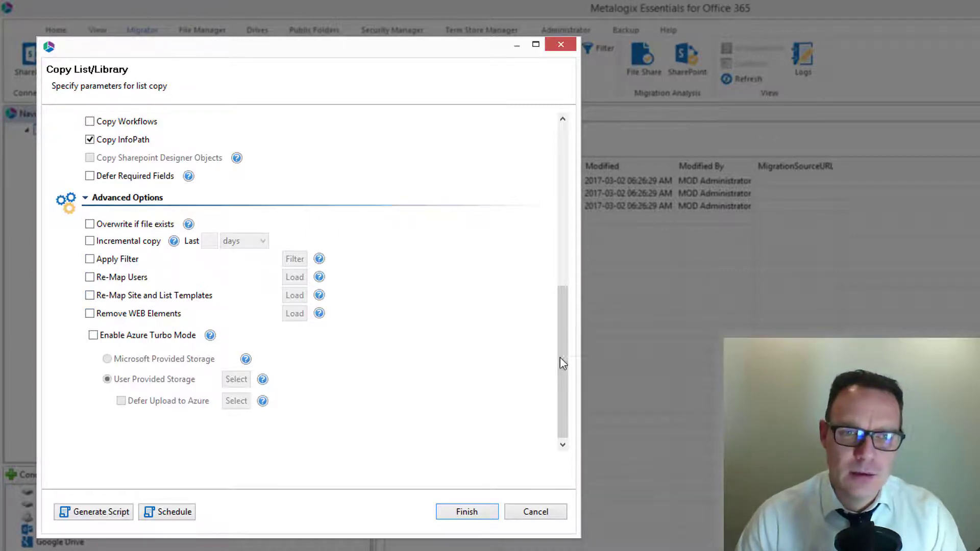
Turn off Copy InfoPath and Copy List Permissions for the library copy.
{"action": "left_click_drag", "start_coordinate": [561, 360], "coordinate": [567, 272]}
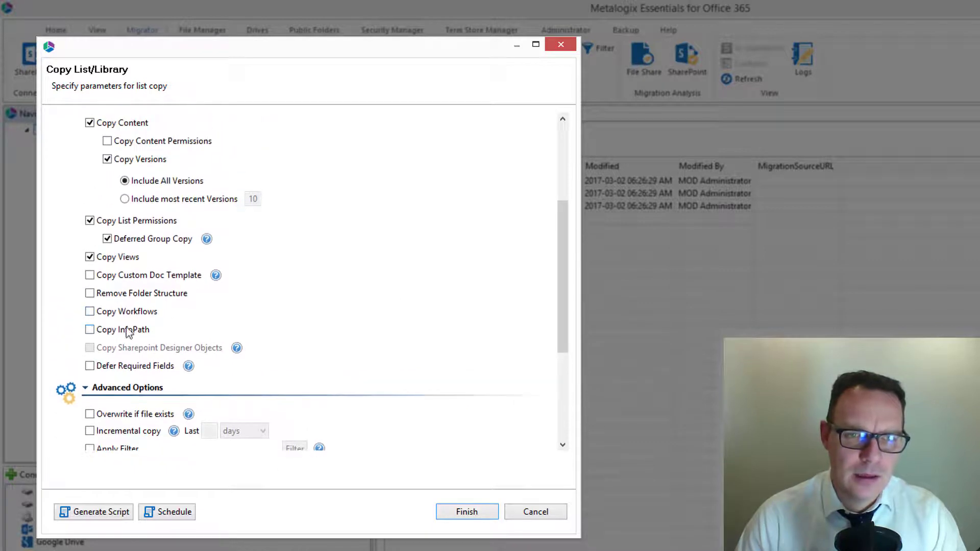
{"action": "scroll", "coordinate": [555, 269], "scroll_direction": "up", "scroll_amount": 3}
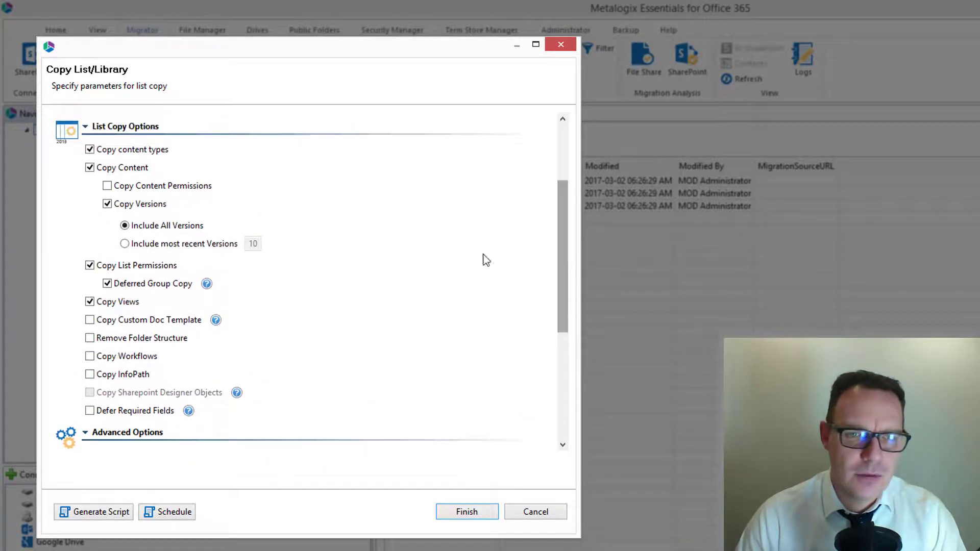
{"action": "left_click", "coordinate": [91, 267]}
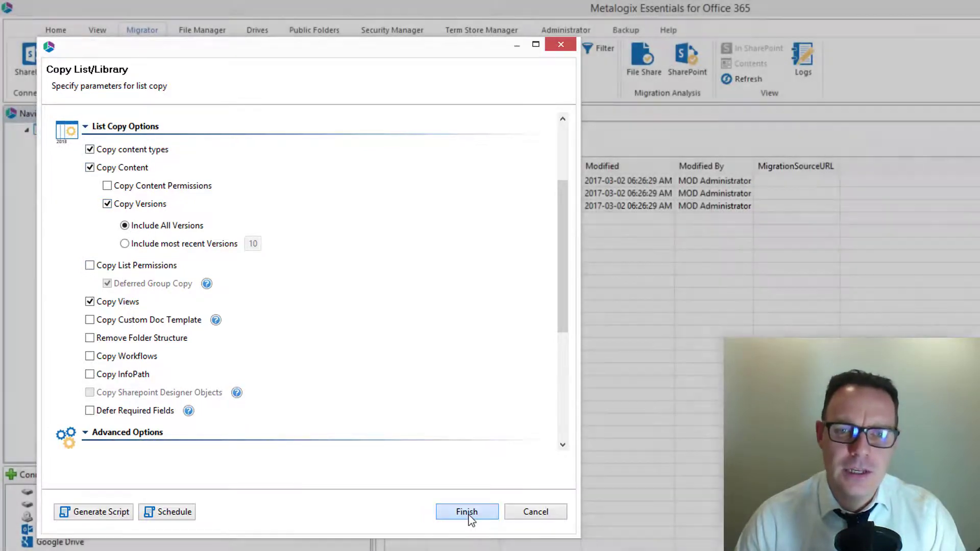
Run the copy of the Confidential Documents library into the Contoso Team Site.
{"action": "left_click", "coordinate": [468, 514]}
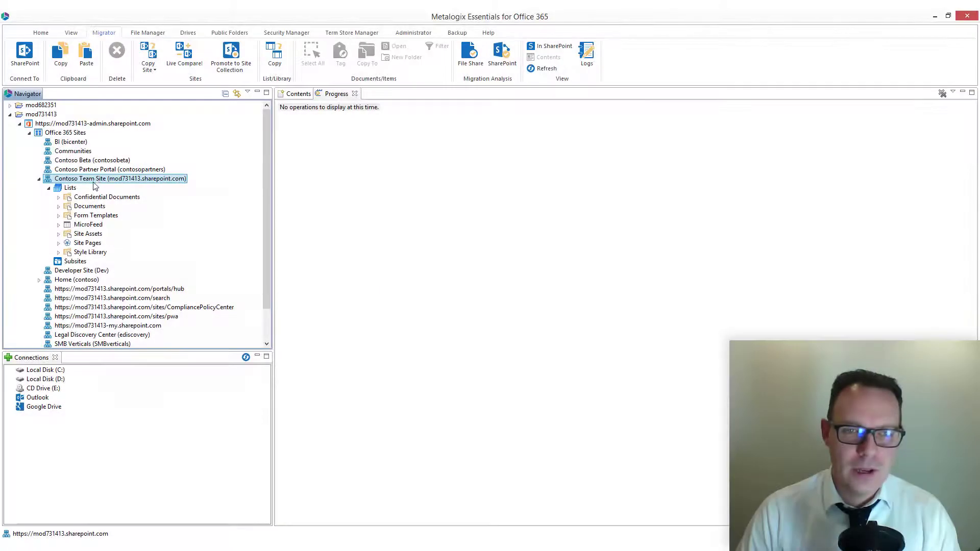
{"action": "right_click", "coordinate": [95, 180]}
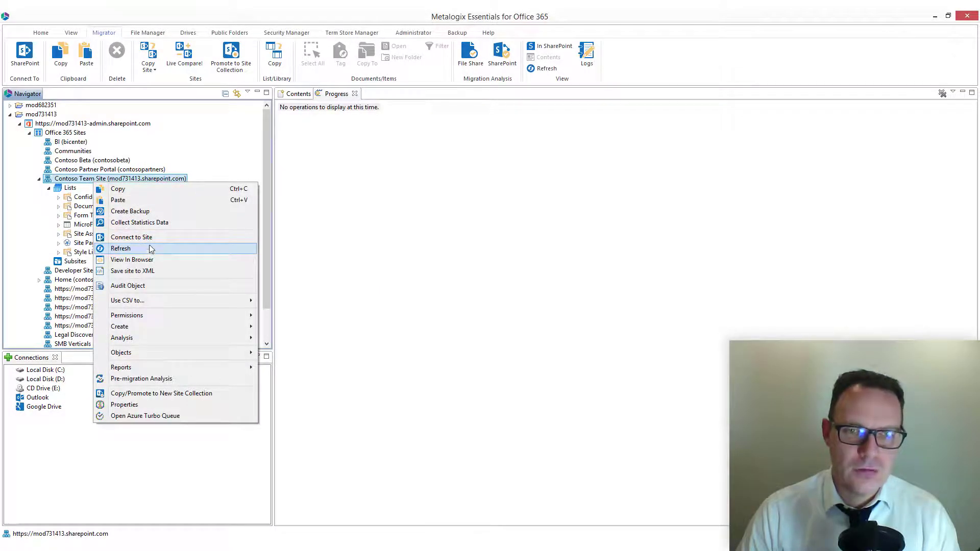
{"action": "left_click", "coordinate": [452, 220]}
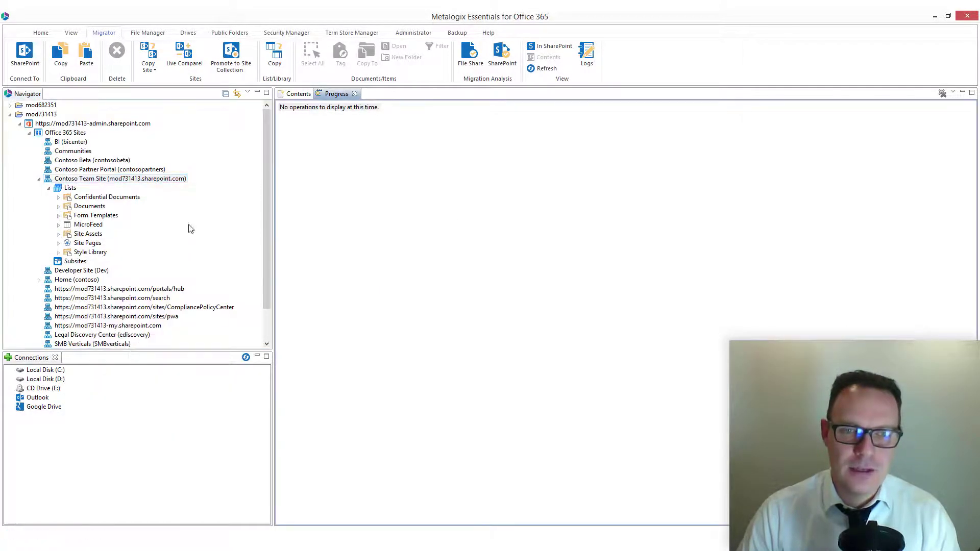
View the Contoso Team Site's Confidential Documents library in the browser and examine the detail properties of Confidential 1.docx.
{"action": "right_click", "coordinate": [98, 202]}
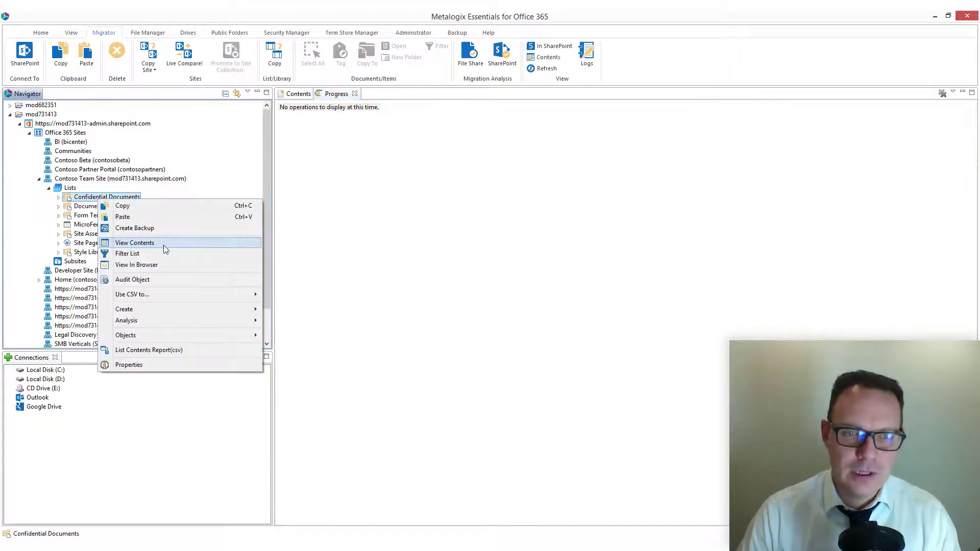
{"action": "left_click", "coordinate": [173, 265]}
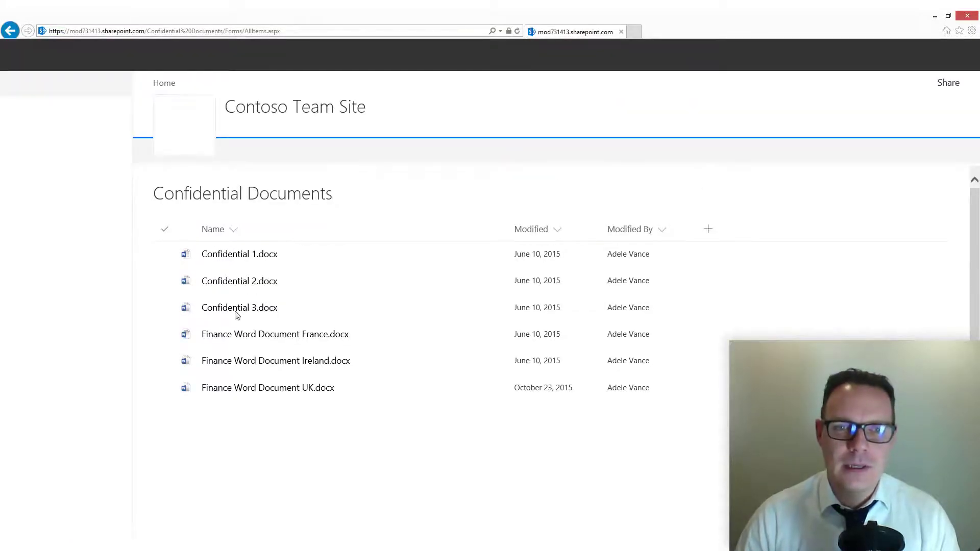
{"action": "left_click", "coordinate": [499, 254]}
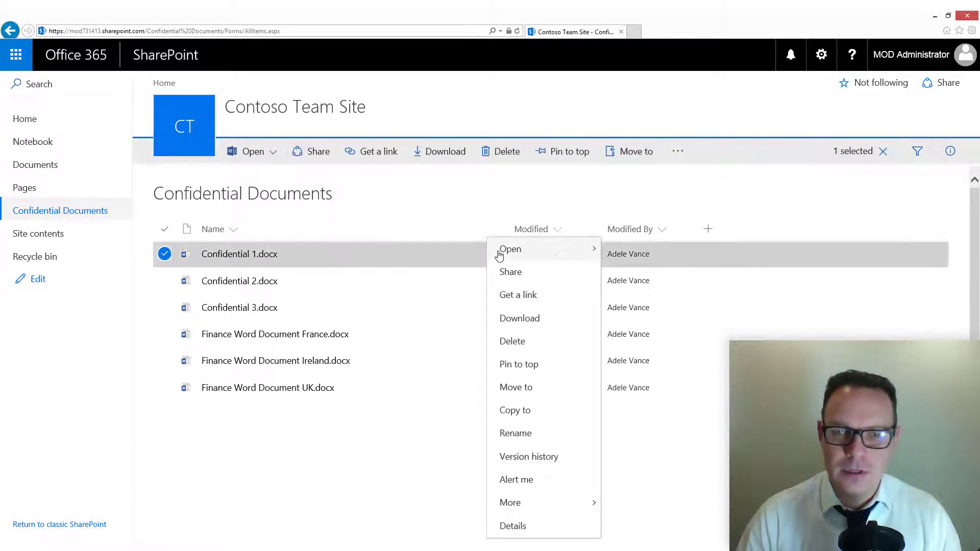
{"action": "left_click", "coordinate": [532, 526]}
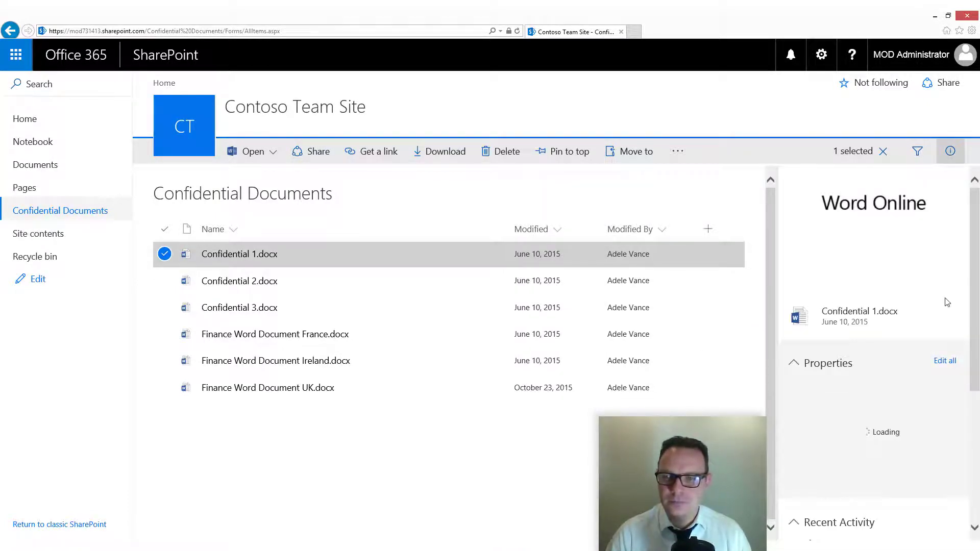
{"action": "scroll", "coordinate": [845, 292], "scroll_direction": "down", "scroll_amount": 3}
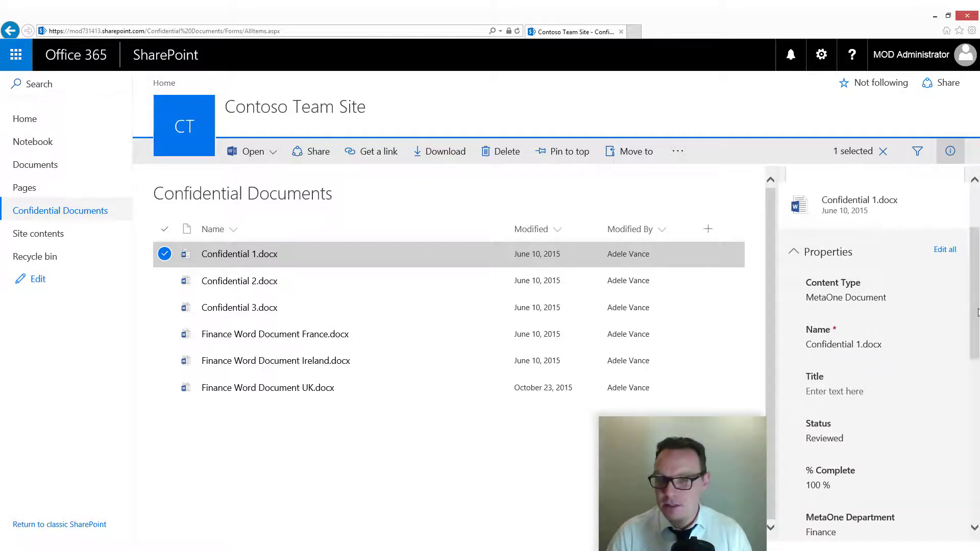
{"action": "scroll", "coordinate": [898, 318], "scroll_direction": "down", "scroll_amount": 3}
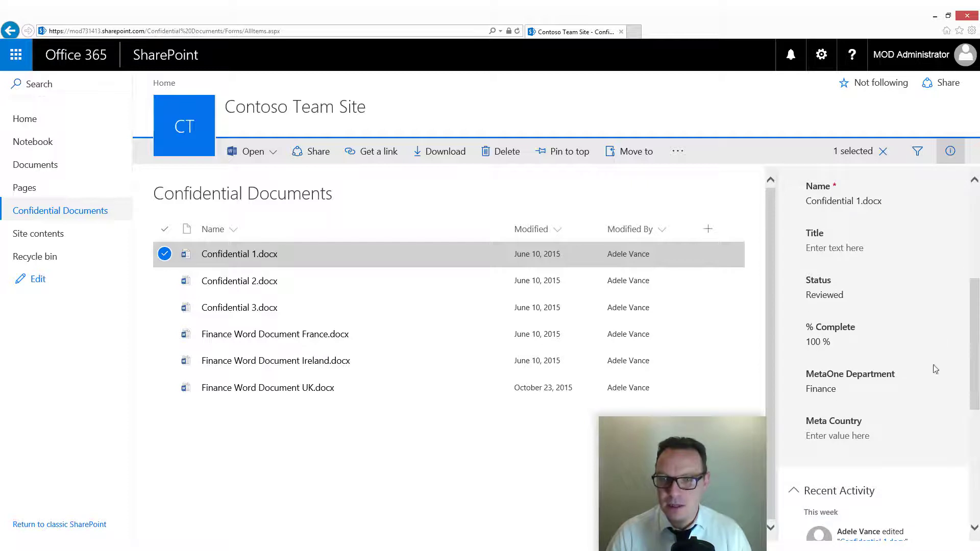
{"action": "scroll", "coordinate": [934, 370], "scroll_direction": "down", "scroll_amount": 2}
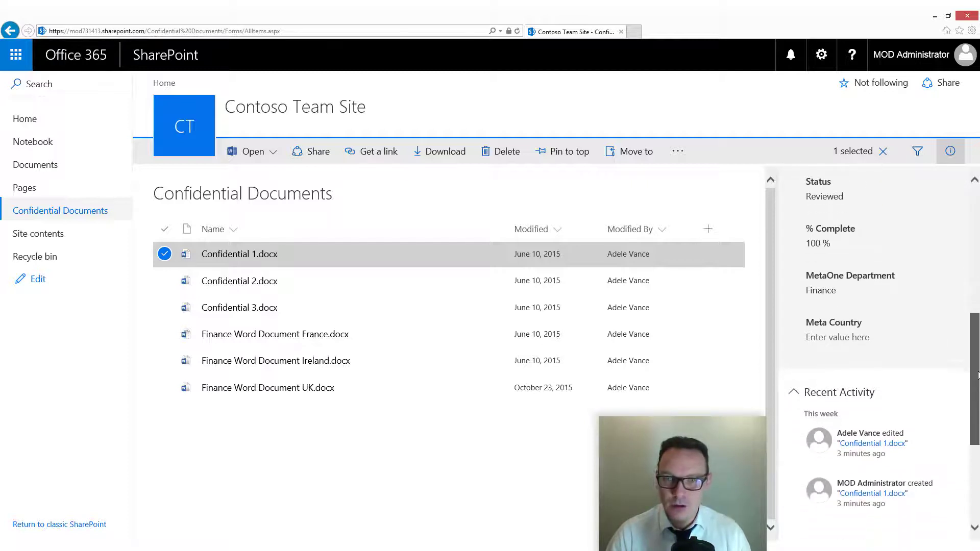
Back in Metalogix Essentials, copy the Finance subsite under MetaOne's Departments in the mod682351 tenant to the buffer.
{"action": "left_click", "coordinate": [416, 474]}
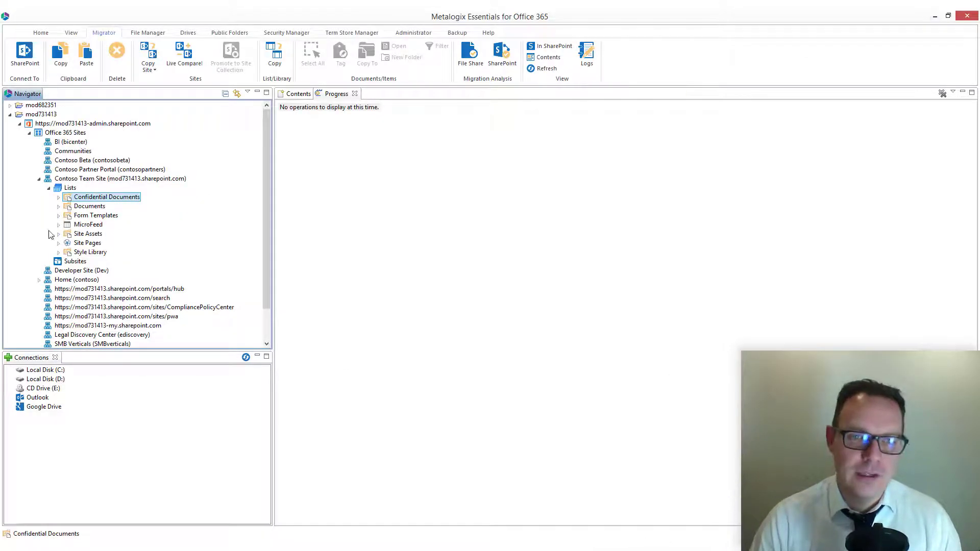
{"action": "left_click", "coordinate": [49, 189]}
{"action": "left_click", "coordinate": [16, 113]}
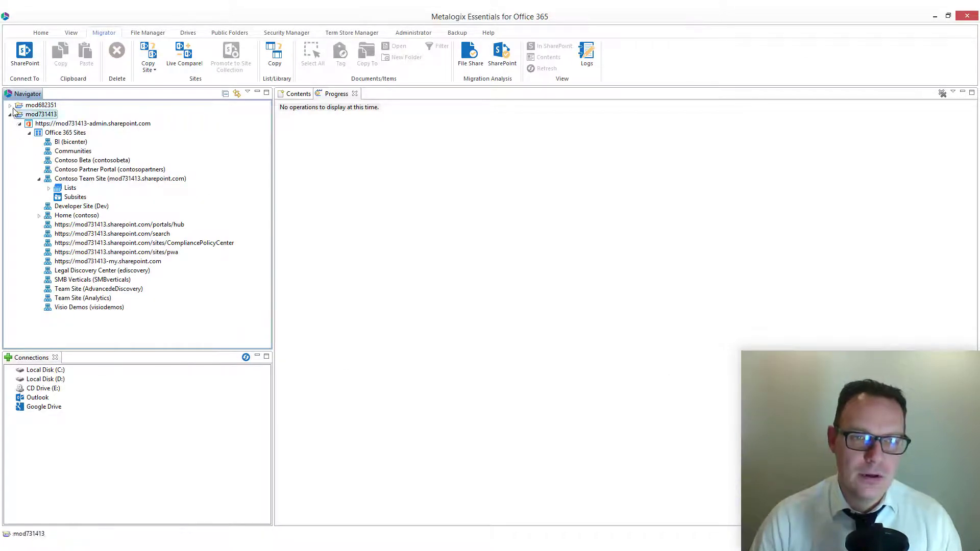
{"action": "left_click", "coordinate": [11, 115]}
{"action": "left_click", "coordinate": [10, 105]}
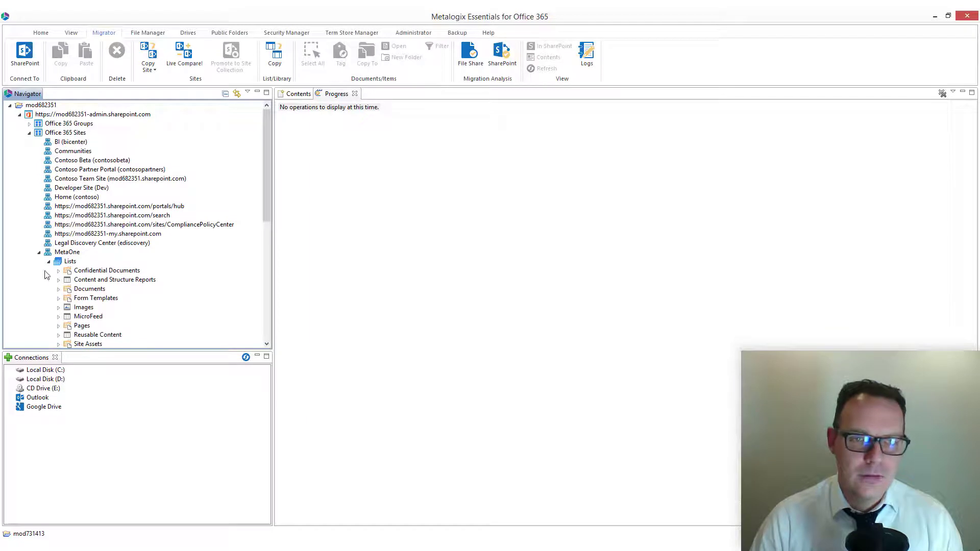
{"action": "left_click_drag", "start_coordinate": [266, 148], "coordinate": [268, 235]}
{"action": "left_click", "coordinate": [101, 254]}
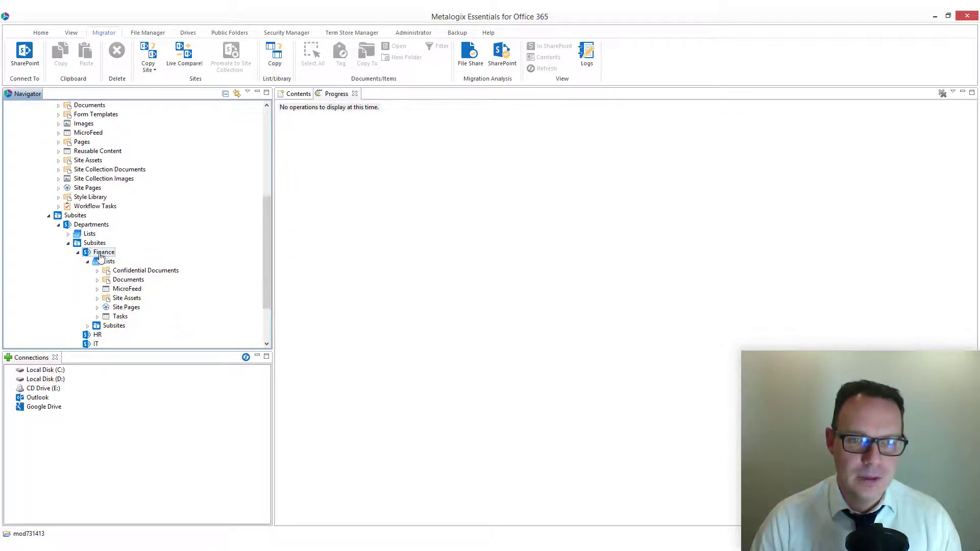
{"action": "right_click", "coordinate": [100, 254]}
{"action": "left_click", "coordinate": [159, 260]}
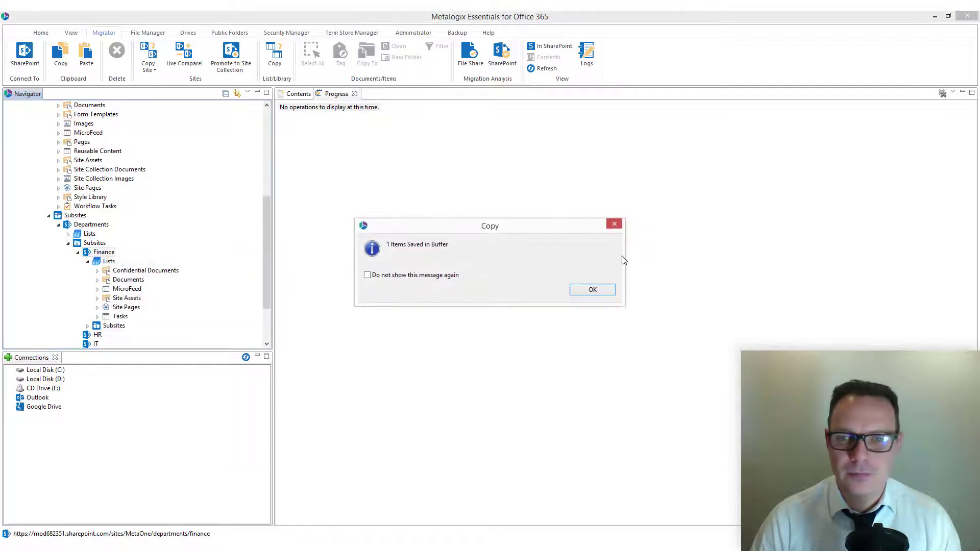
{"action": "left_click", "coordinate": [600, 294]}
Paste the Finance site onto the Contoso Team Site in the mod731413 tenant, using Copy Site to New Site.
{"action": "left_click_drag", "start_coordinate": [269, 208], "coordinate": [274, 127]}
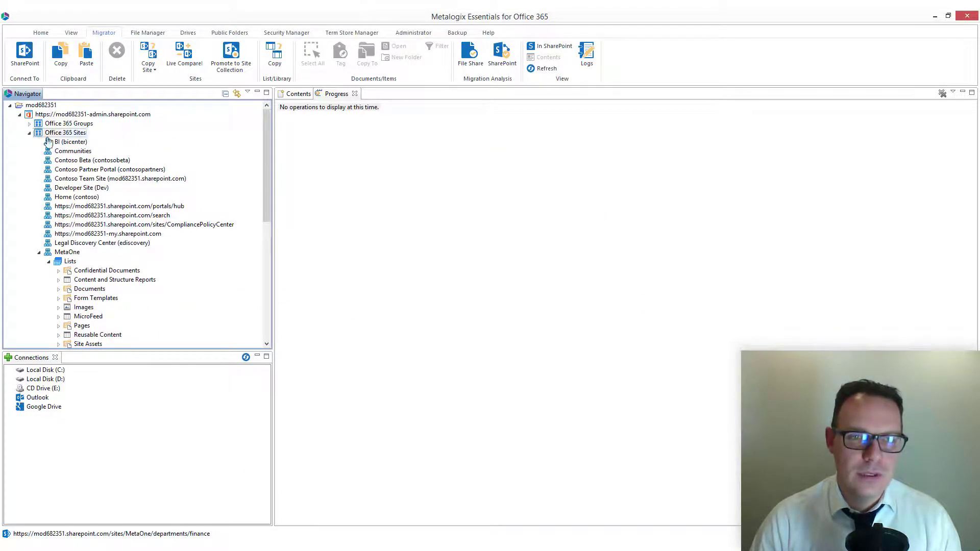
{"action": "left_click", "coordinate": [10, 106]}
{"action": "left_click", "coordinate": [10, 115]}
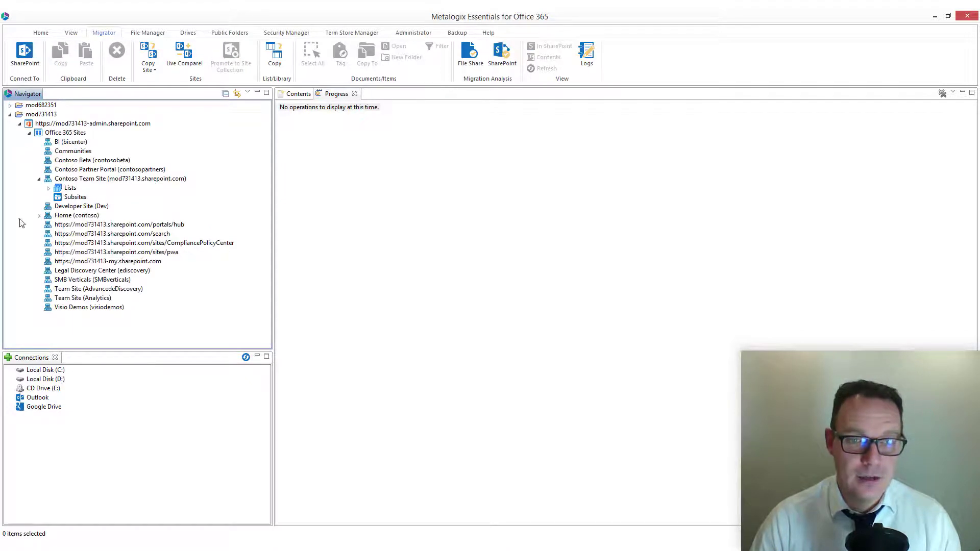
{"action": "right_click", "coordinate": [80, 178]}
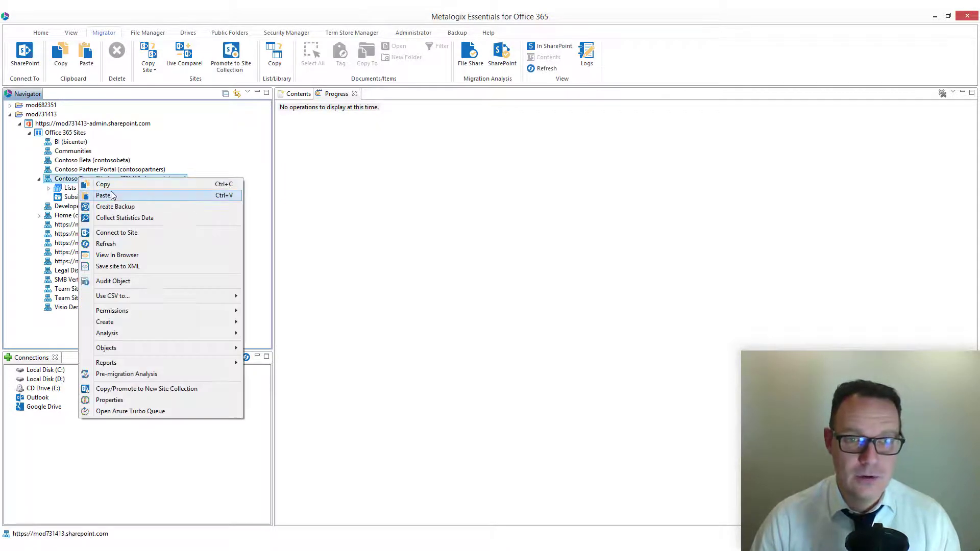
{"action": "left_click", "coordinate": [112, 195]}
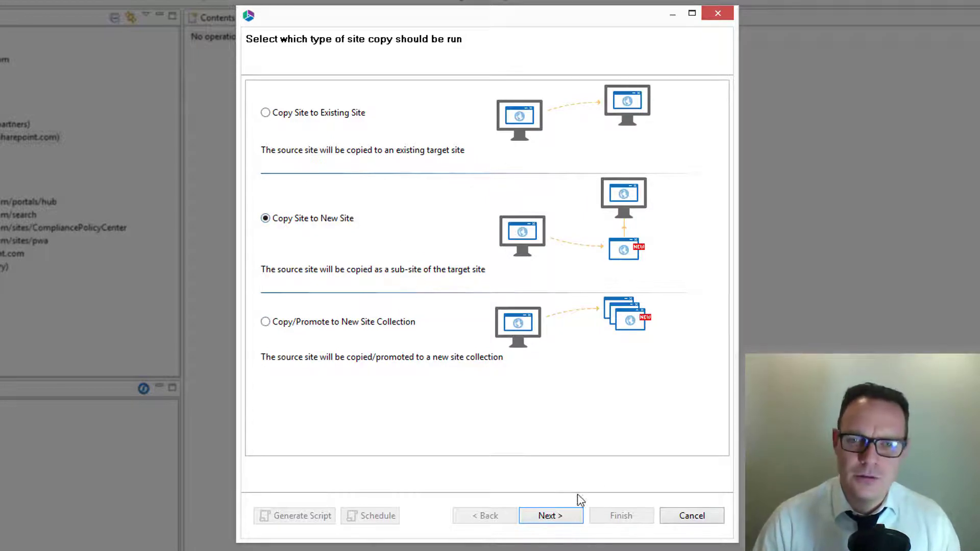
{"action": "left_click", "coordinate": [559, 518]}
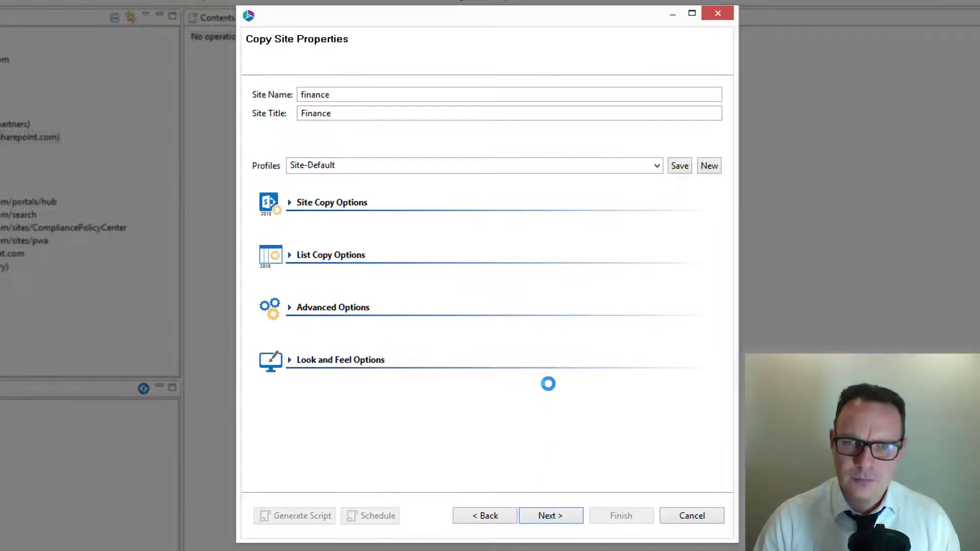
Expand the site copy, list copy, advanced, and look and feel options of the Finance site copy and review their settings.
{"action": "left_click", "coordinate": [335, 204]}
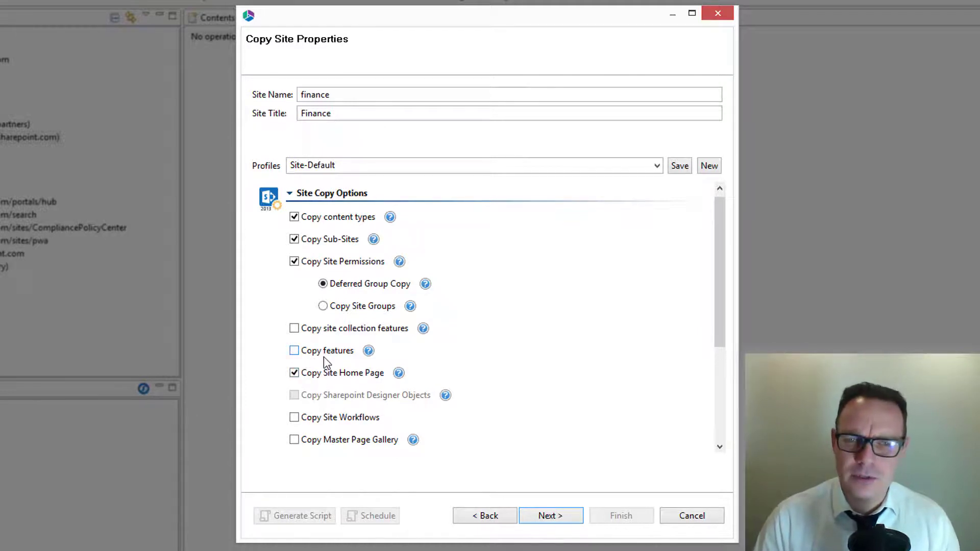
{"action": "left_click_drag", "start_coordinate": [718, 258], "coordinate": [705, 322]}
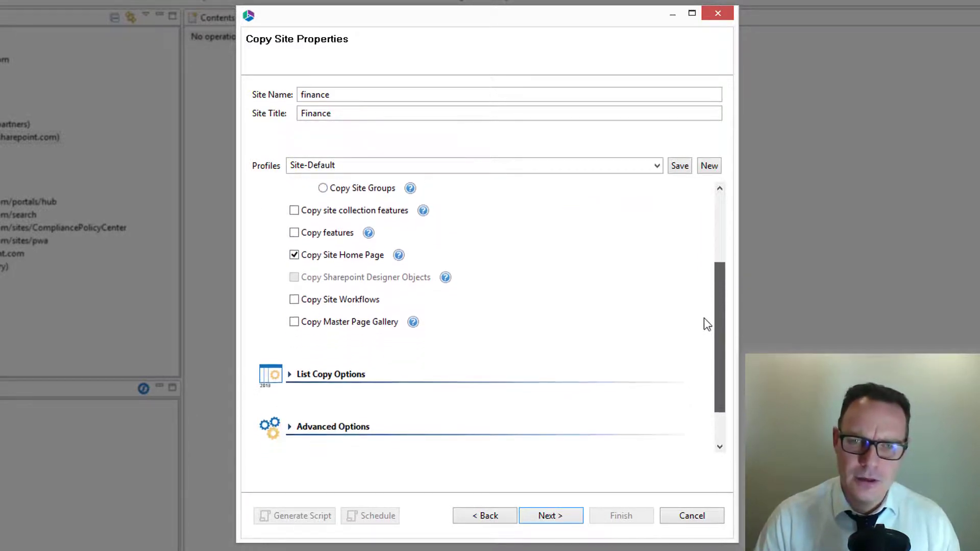
{"action": "left_click", "coordinate": [341, 373]}
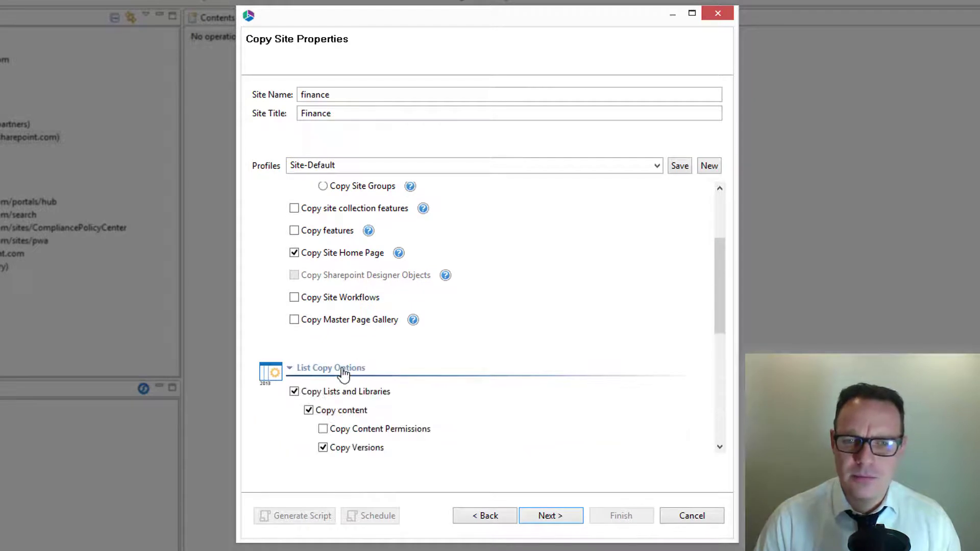
{"action": "left_click_drag", "start_coordinate": [719, 274], "coordinate": [713, 324]}
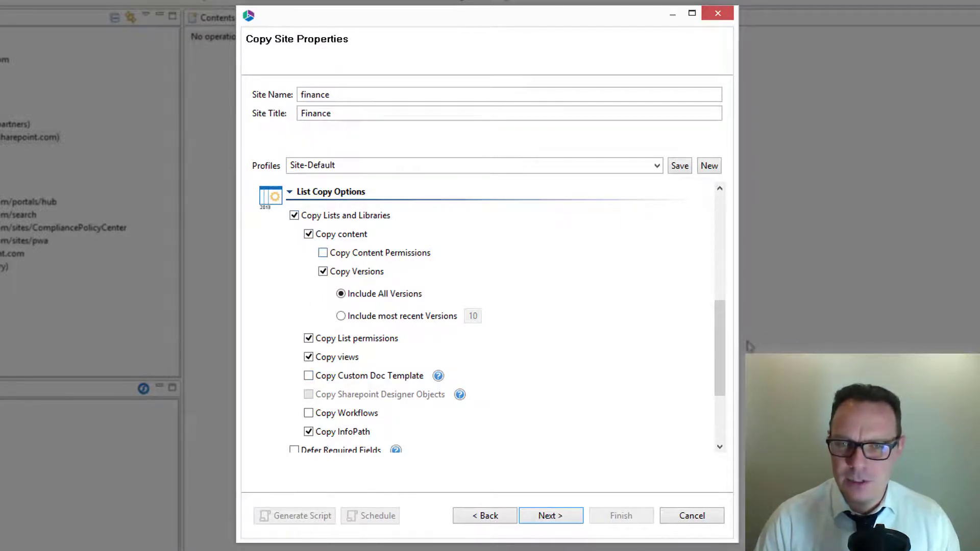
{"action": "left_click_drag", "start_coordinate": [721, 323], "coordinate": [729, 404]}
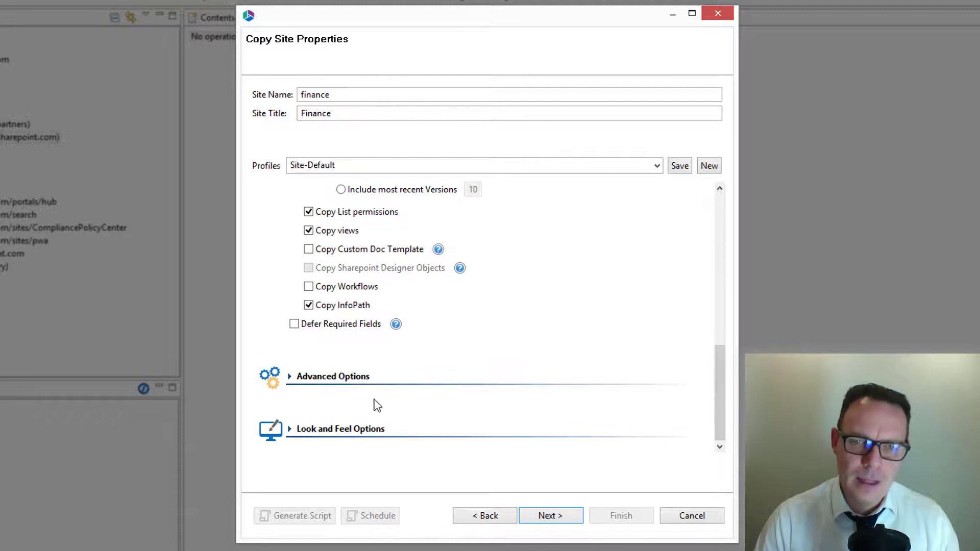
{"action": "left_click", "coordinate": [359, 379]}
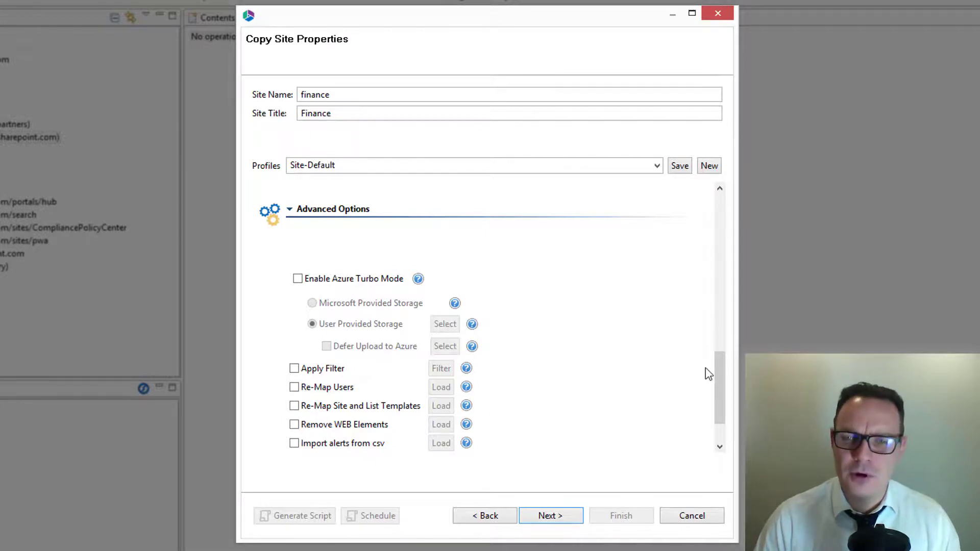
{"action": "left_click_drag", "start_coordinate": [718, 366], "coordinate": [719, 404]}
{"action": "left_click", "coordinate": [328, 434]}
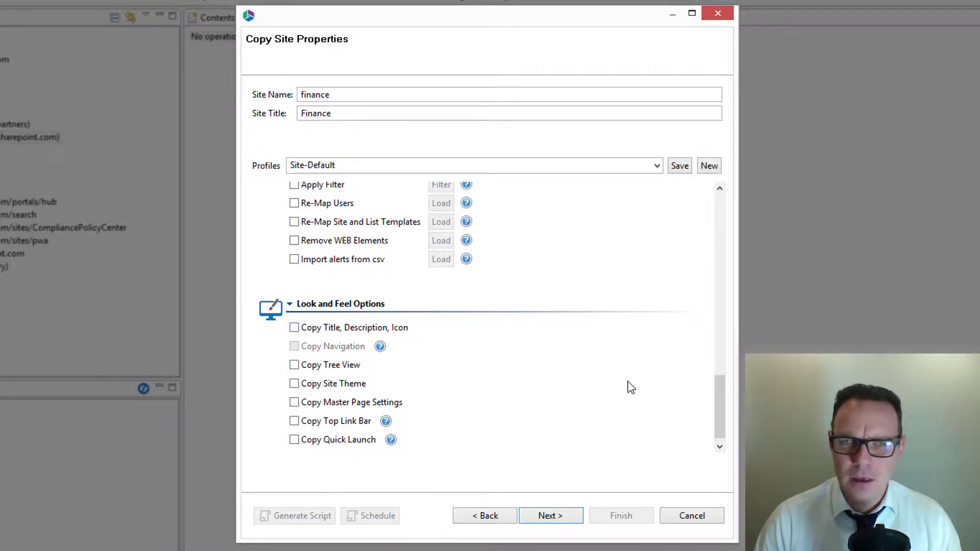
{"action": "left_click_drag", "start_coordinate": [723, 416], "coordinate": [697, 301]}
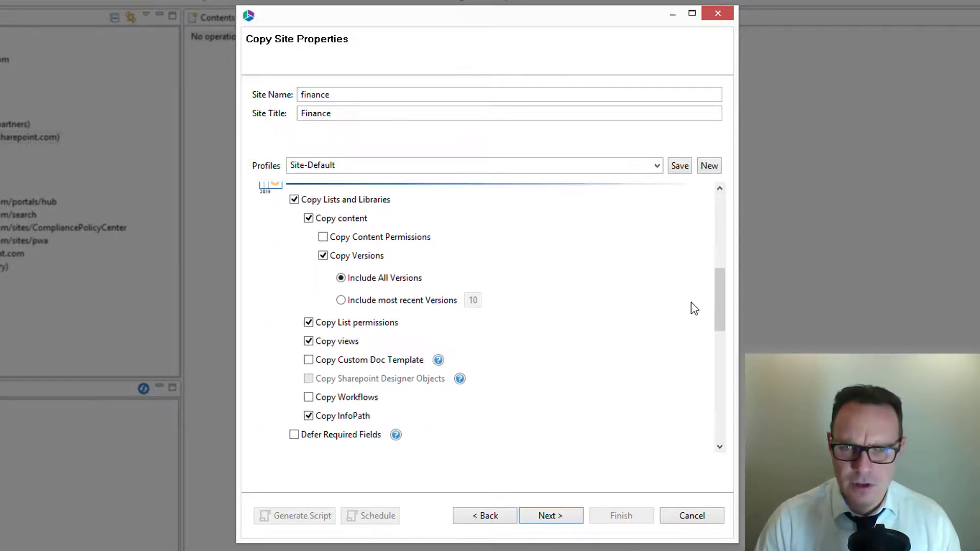
Review the summary of the Finance site copy and run it.
{"action": "left_click", "coordinate": [551, 516]}
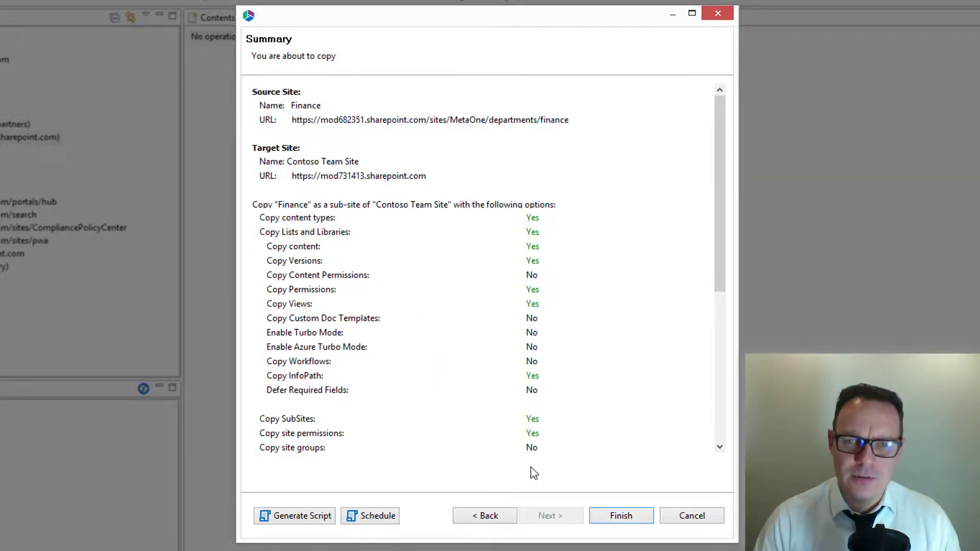
{"action": "left_click_drag", "start_coordinate": [718, 234], "coordinate": [717, 408]}
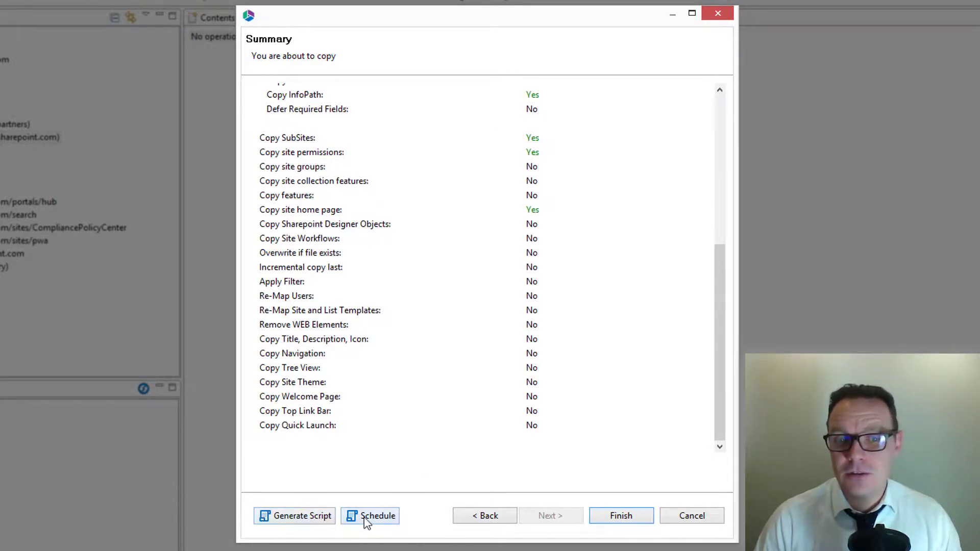
{"action": "left_click", "coordinate": [618, 517]}
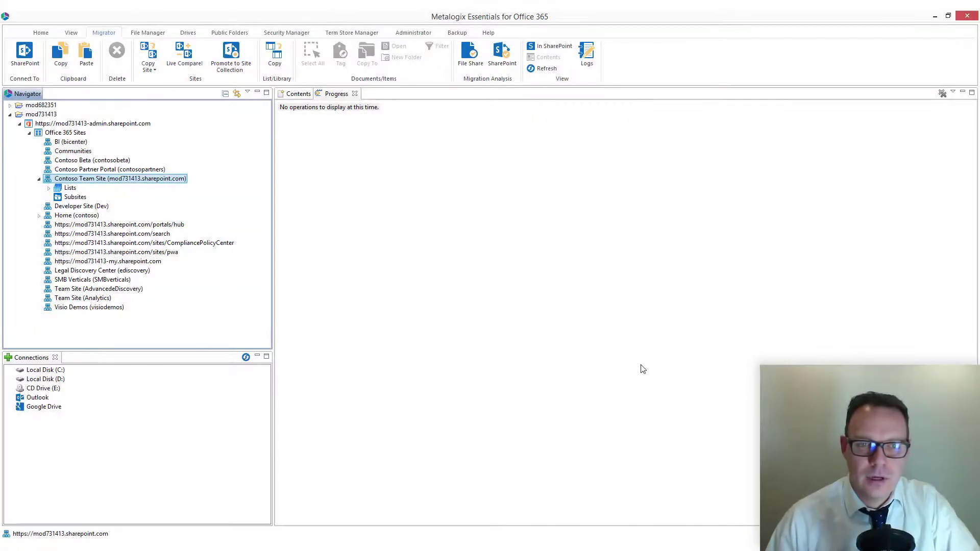
View the Contoso Team Site of mod731413 in the browser and open its site contents.
{"action": "right_click", "coordinate": [74, 183]}
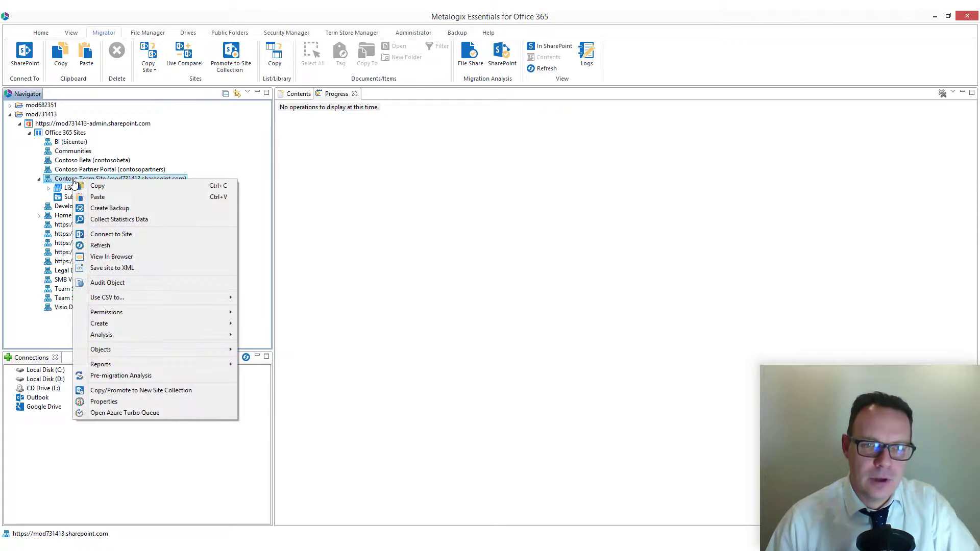
{"action": "left_click", "coordinate": [154, 257]}
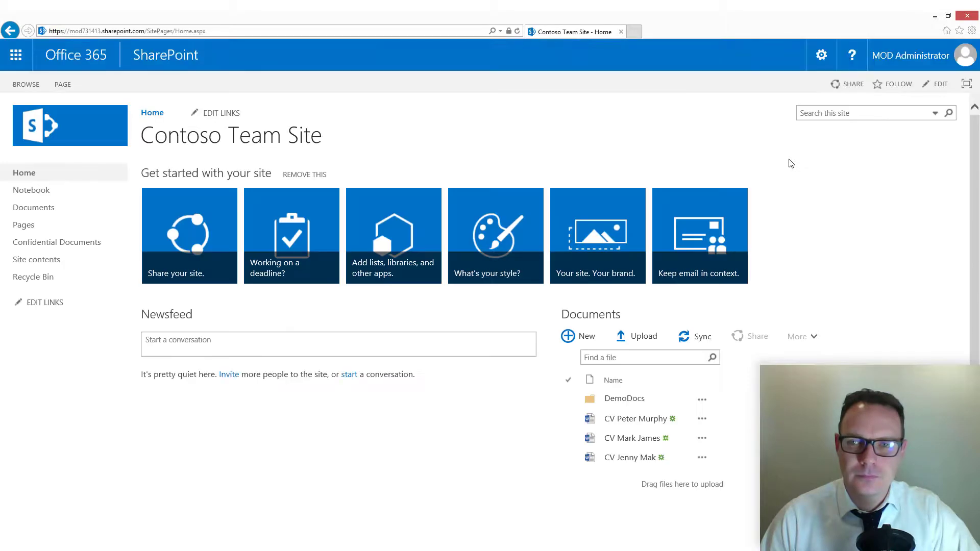
{"action": "left_click", "coordinate": [820, 65]}
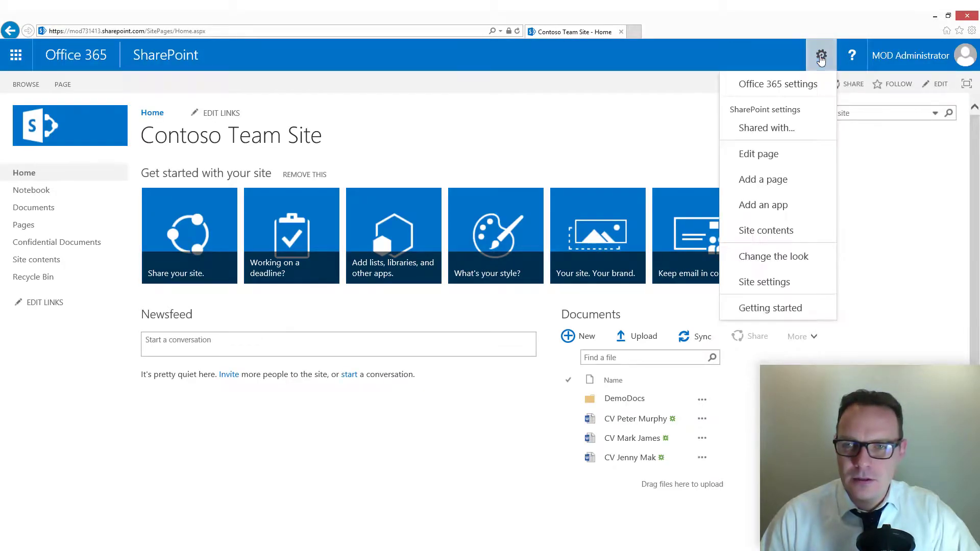
{"action": "left_click", "coordinate": [785, 227]}
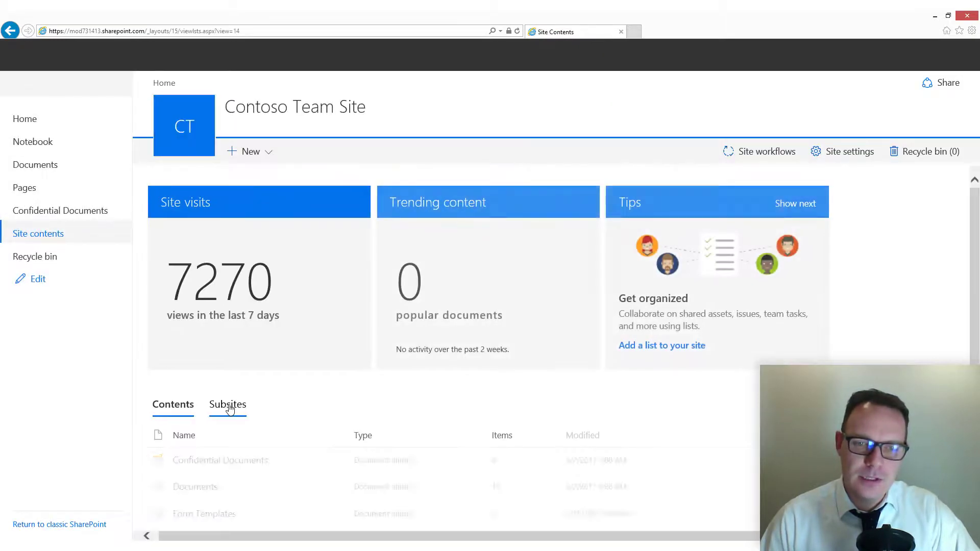
Open the Finance subsite from the Contoso Team Site's subsites and view its Confidential Documents library.
{"action": "left_click", "coordinate": [232, 403]}
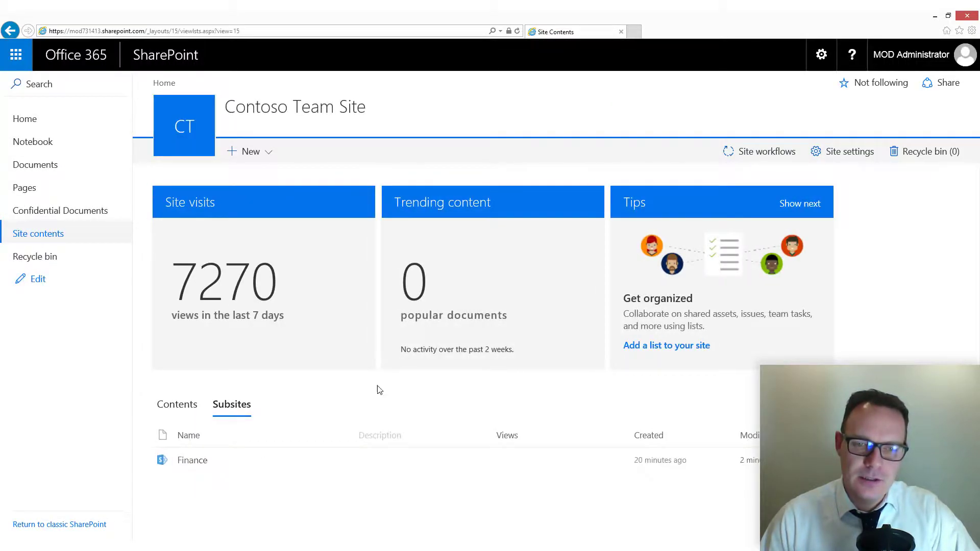
{"action": "left_click", "coordinate": [192, 464]}
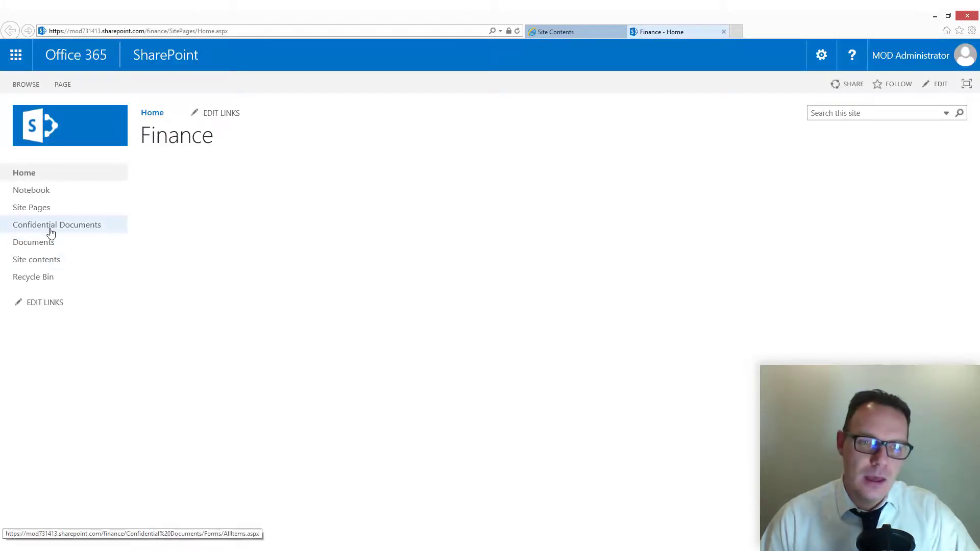
{"action": "left_click", "coordinate": [51, 230]}
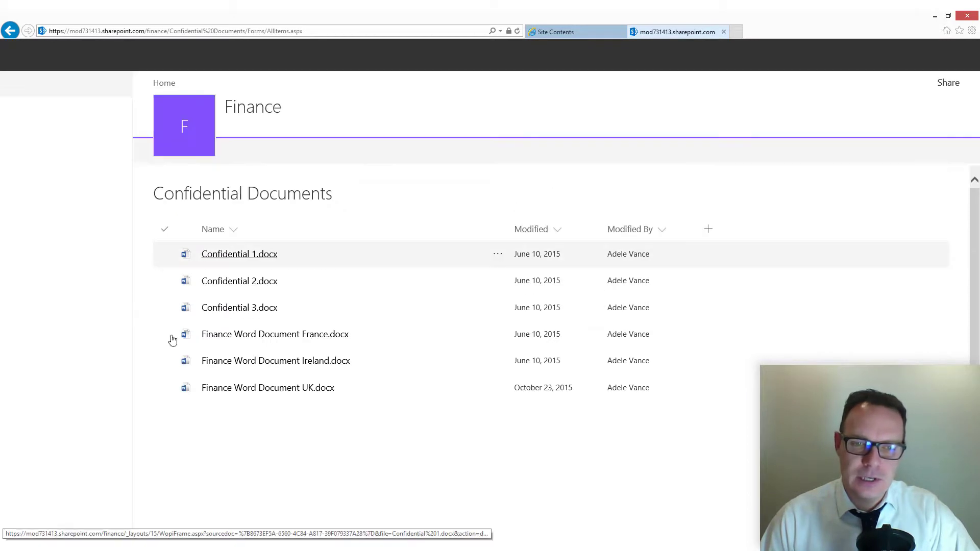
Open the details of Finance Word Document France.docx and review its properties, including the content type and status.
{"action": "left_click", "coordinate": [165, 335]}
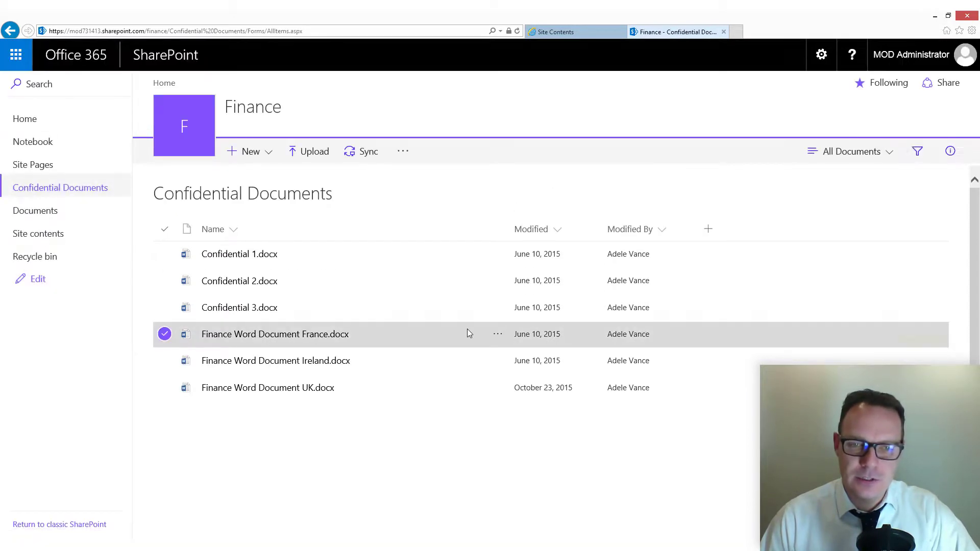
{"action": "left_click", "coordinate": [499, 337]}
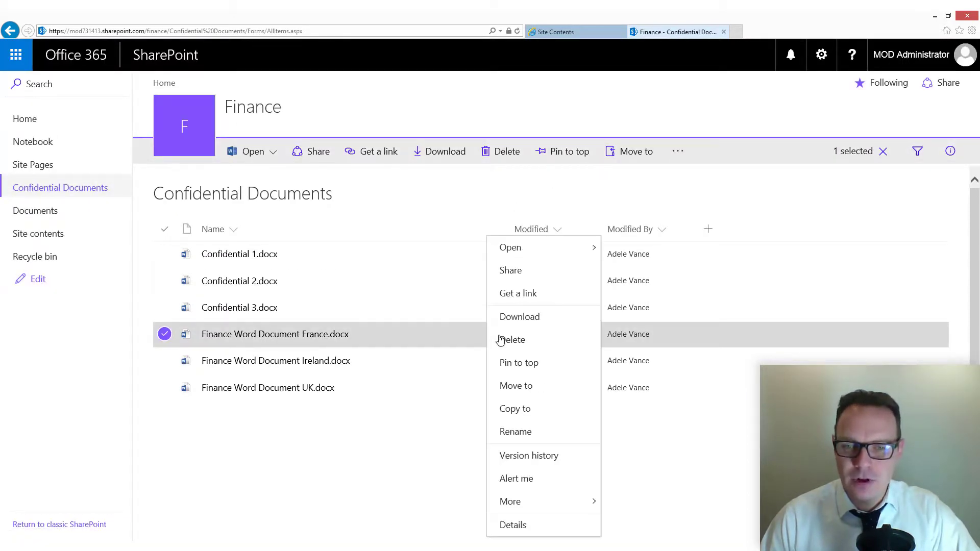
{"action": "left_click", "coordinate": [519, 524]}
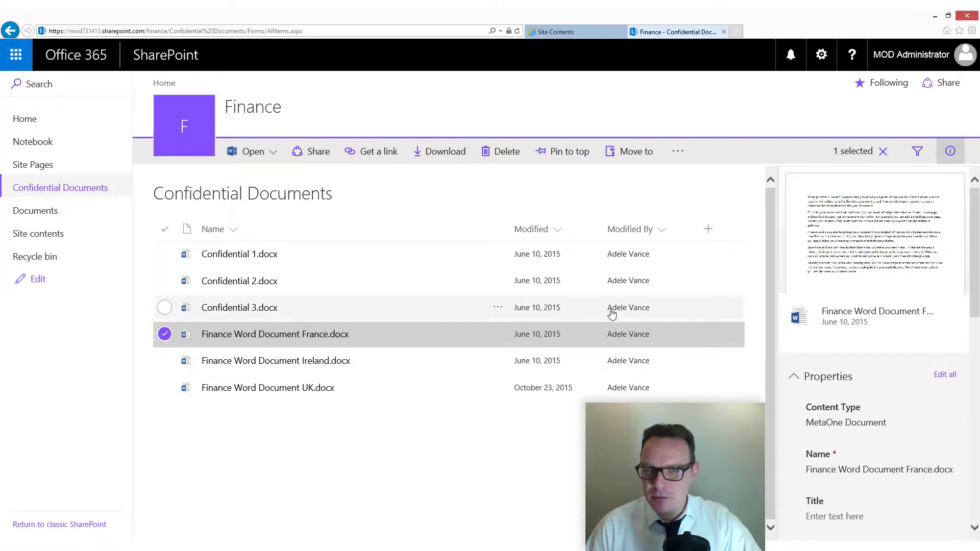
{"action": "scroll", "coordinate": [977, 263], "scroll_direction": "down", "scroll_amount": 1}
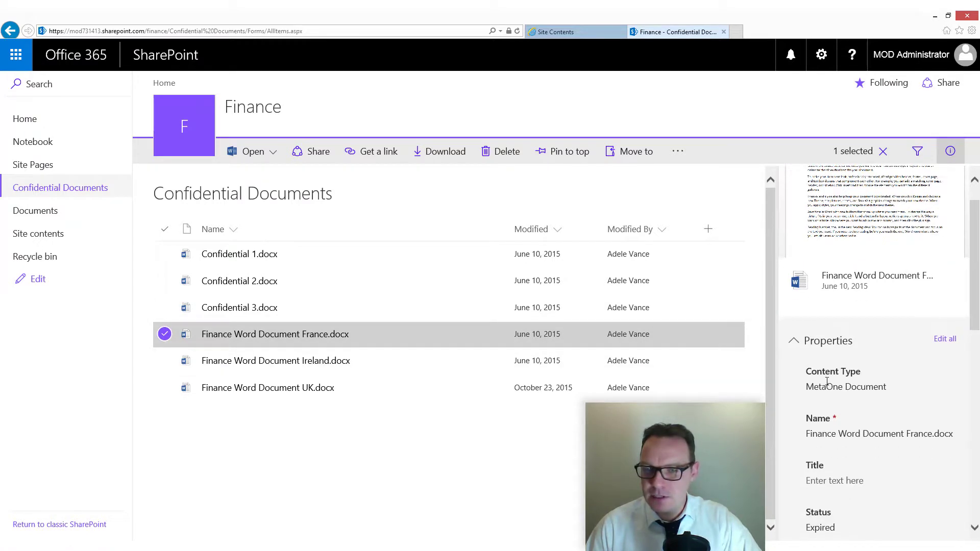
{"action": "left_click_drag", "start_coordinate": [977, 295], "coordinate": [977, 327]}
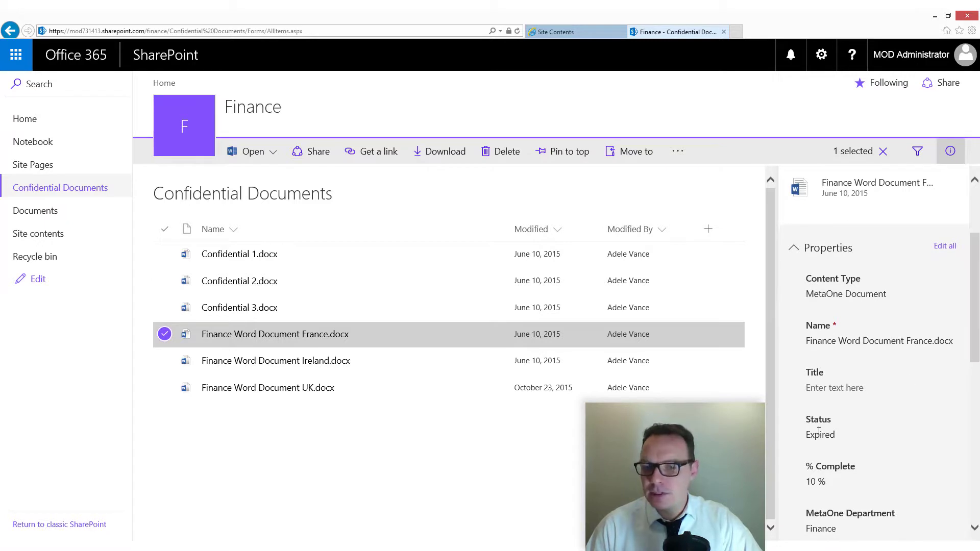